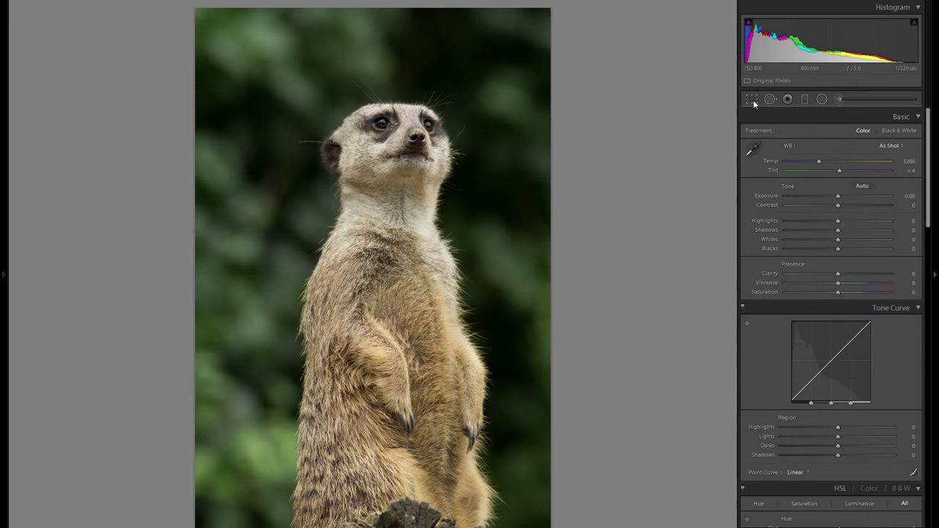
- Crop the meerkat photo inward from the bottom, left and top edges, then apply the crop
left_click(753, 99)
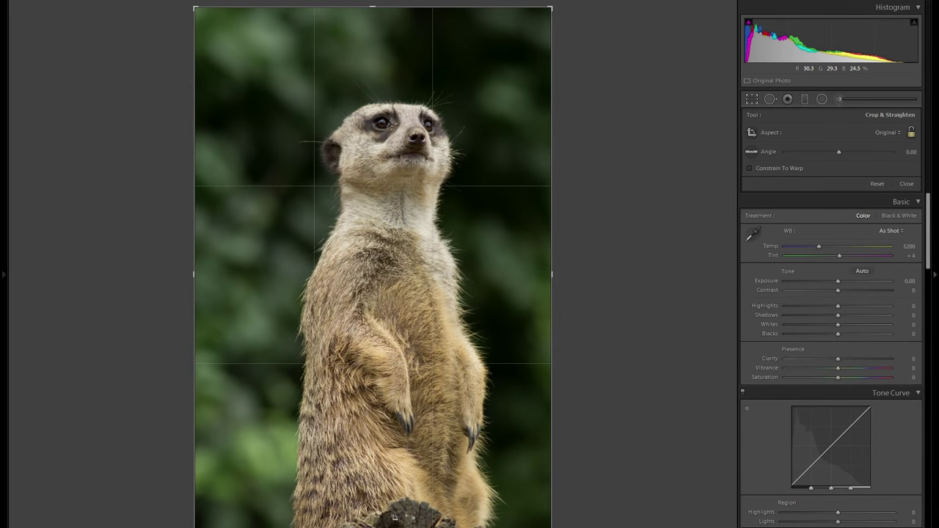
left_click_drag(409, 526, 409, 517)
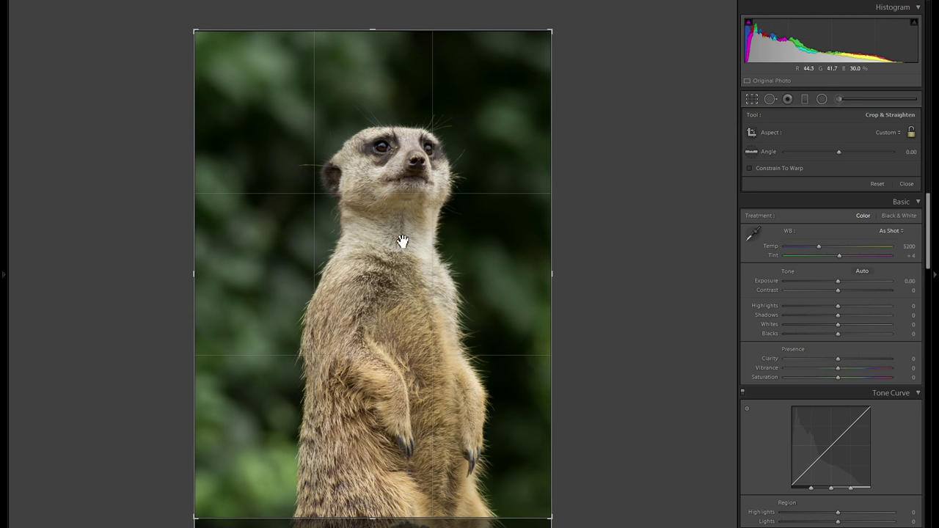
left_click_drag(197, 299, 231, 298)
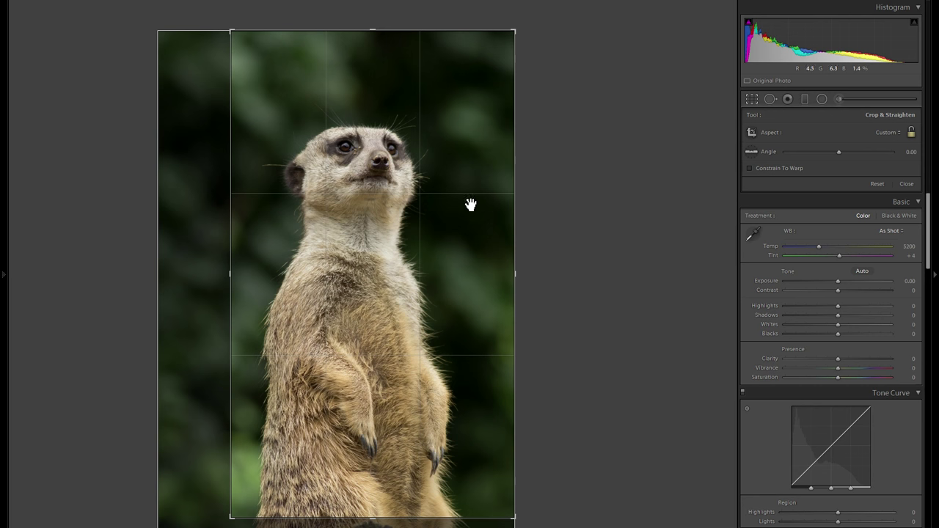
left_click_drag(396, 33, 399, 56)
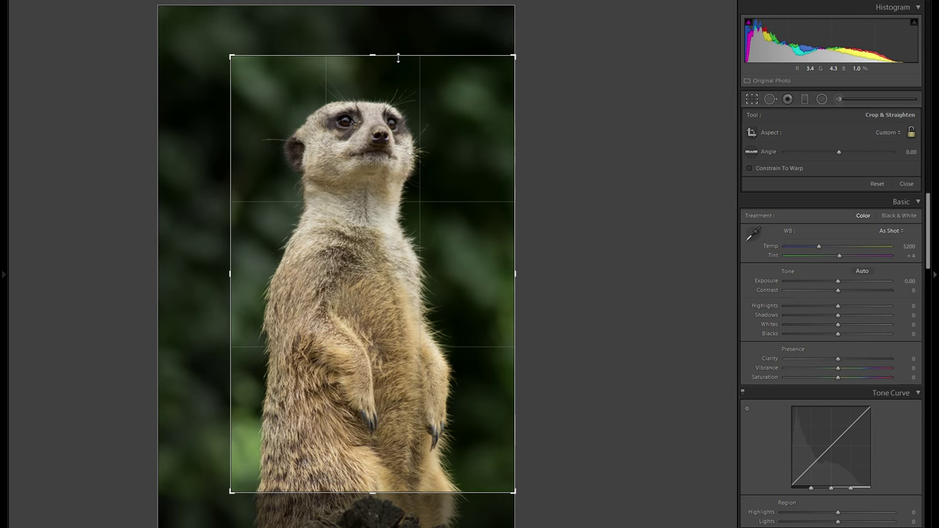
left_click(751, 102)
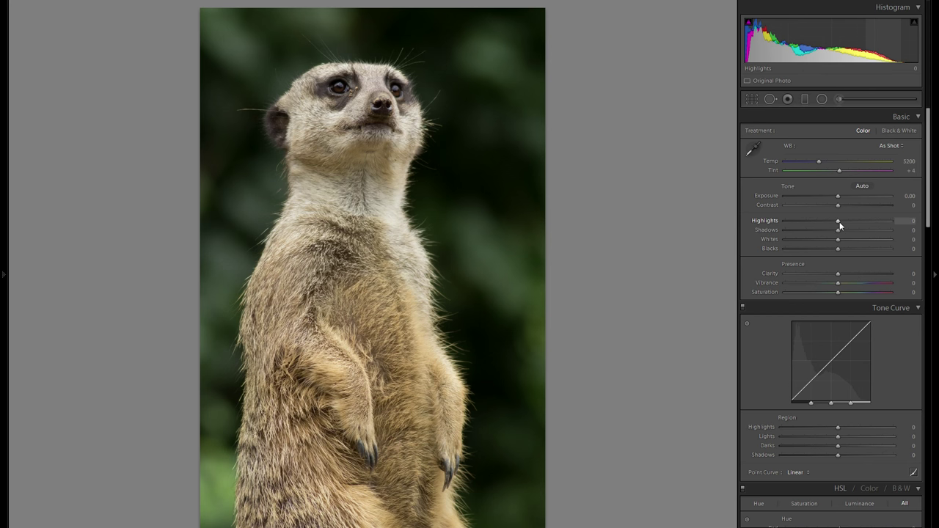
- Lower Highlights to -73 and raise Whites to +52, comparing Before/After with Y
left_click_drag(839, 221, 799, 221)
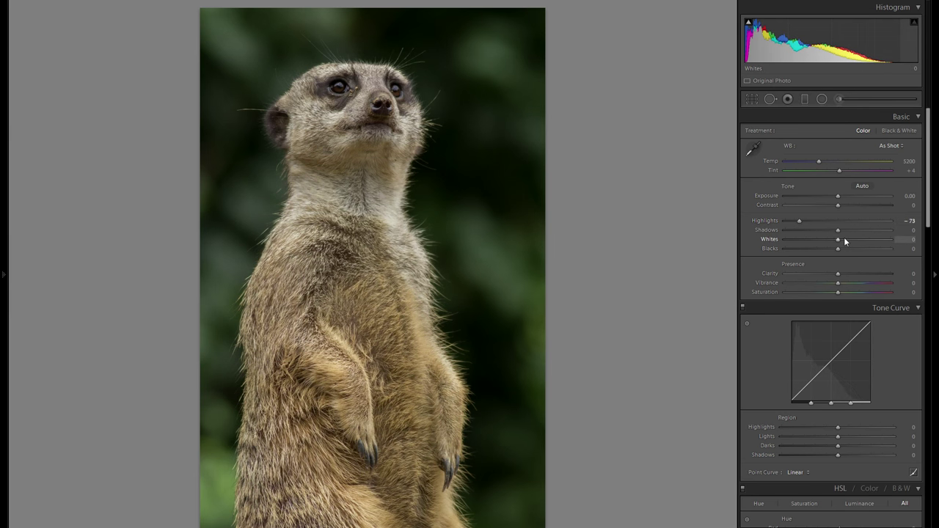
left_click_drag(841, 238, 869, 238)
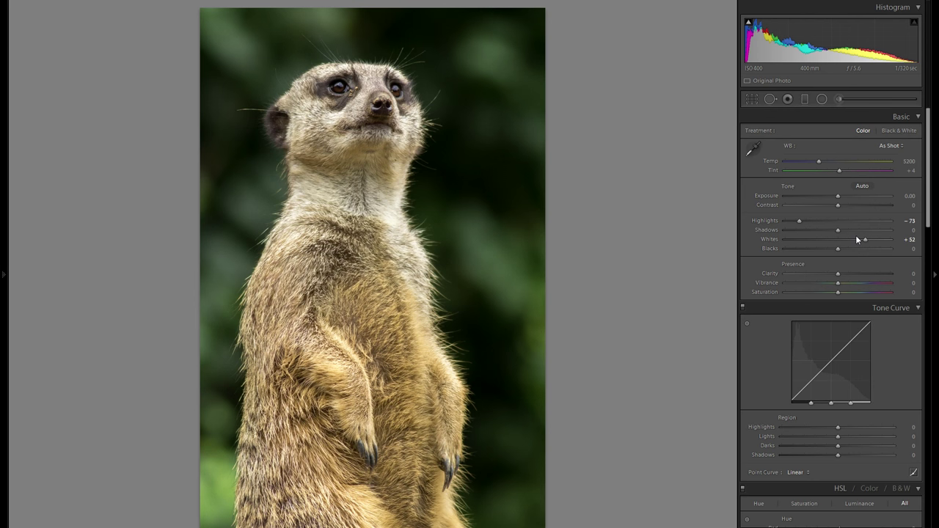
key("y")
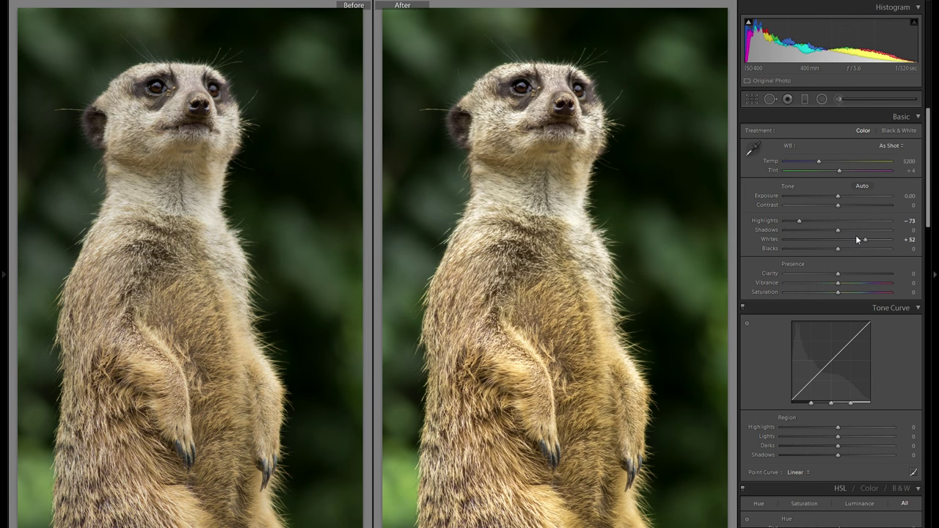
key("y")
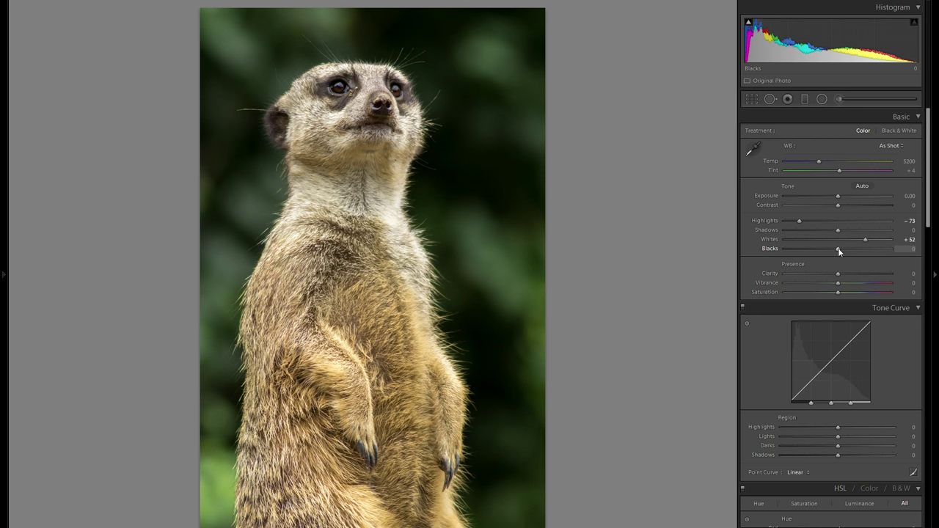
- Set Contrast to +39 and Blacks to +51
left_click_drag(845, 249, 867, 251)
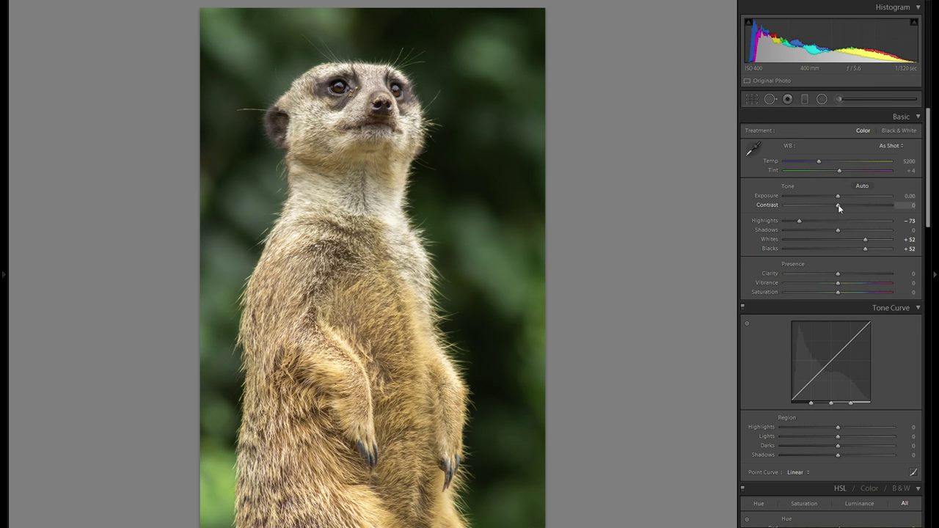
left_click_drag(844, 205, 859, 207)
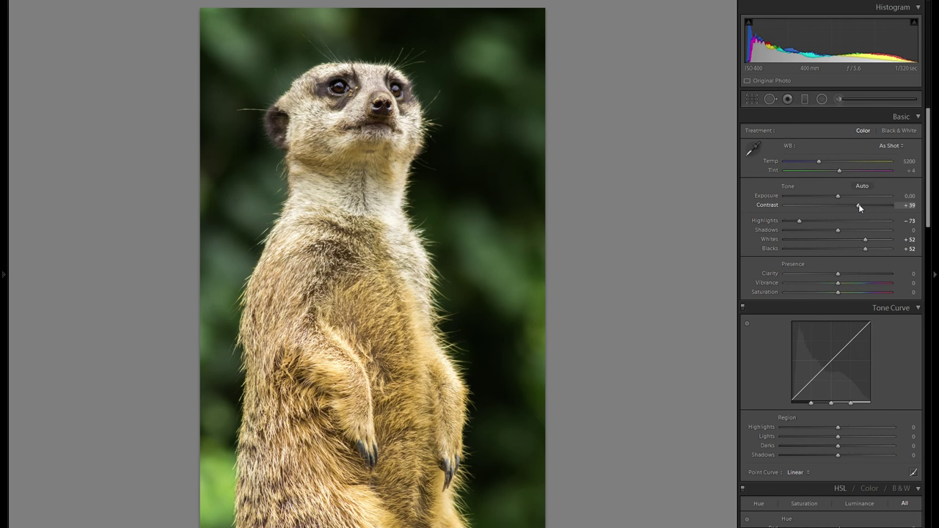
double_click(777, 247)
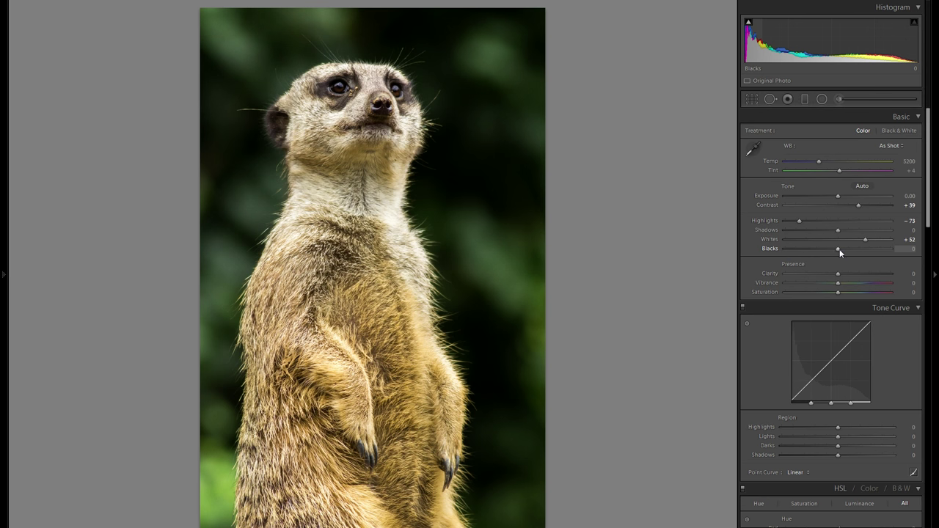
left_click_drag(840, 251, 861, 251)
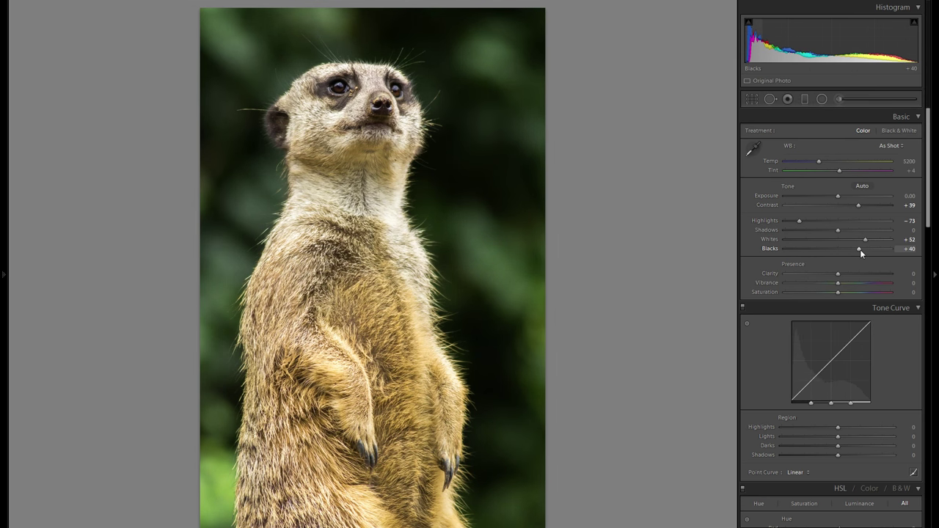
left_click_drag(860, 251, 866, 251)
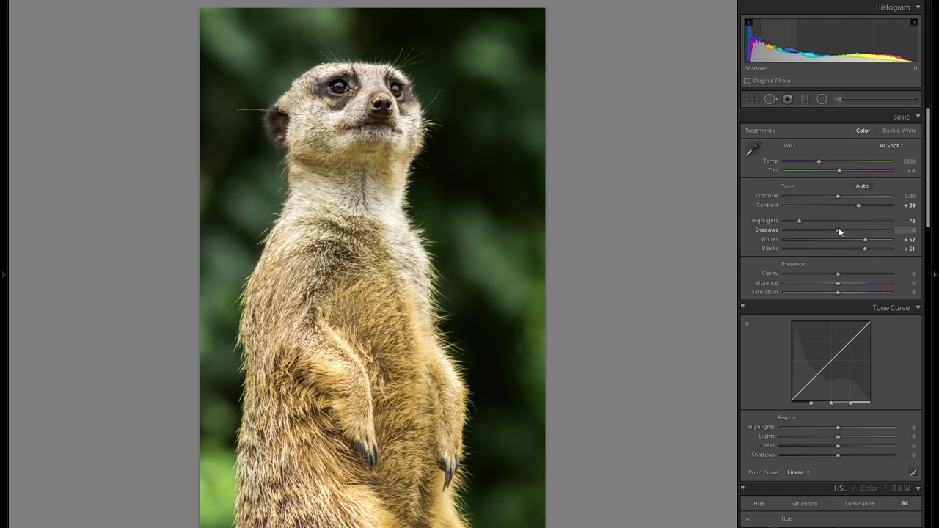
- Raise Shadows, settling at +50
mouse_move(839, 229)
left_mouse_down()
mouse_move(861, 232)
mouse_move(835, 232)
mouse_move(852, 231)
left_mouse_up()
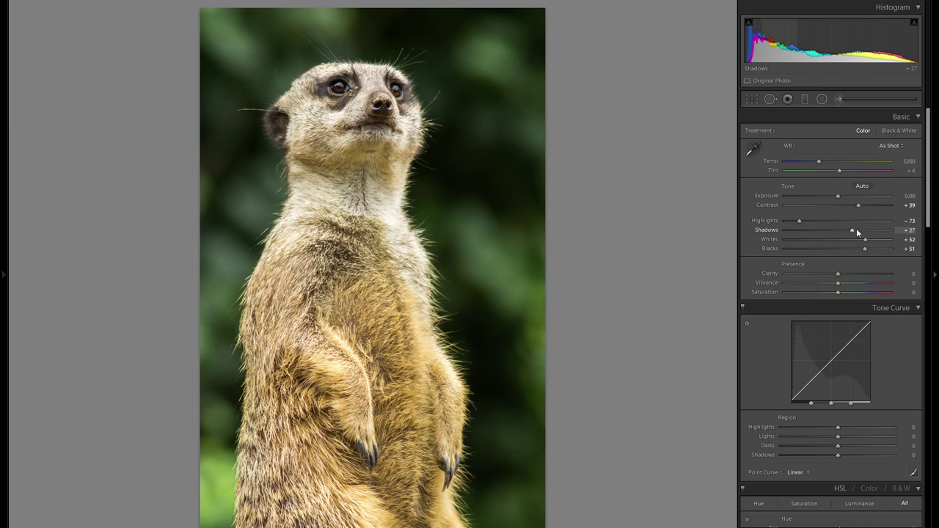
left_click_drag(856, 230, 876, 233)
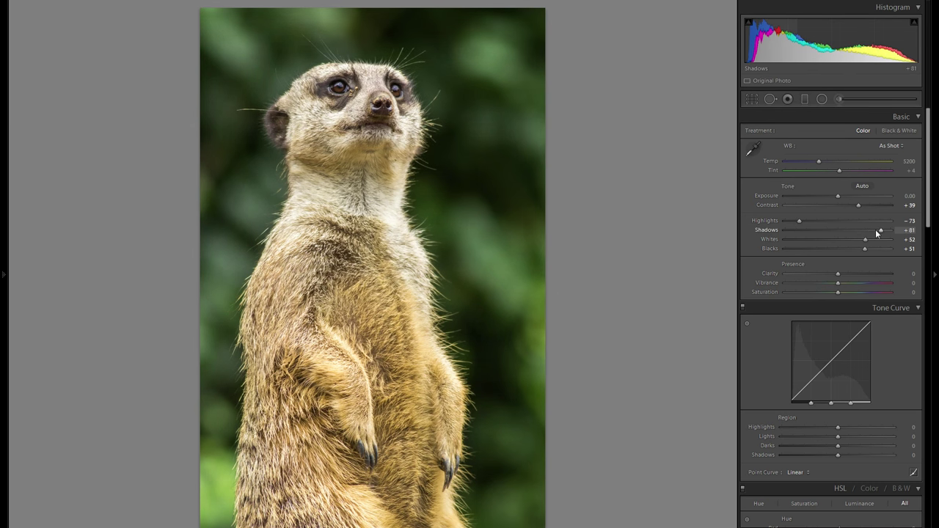
left_click_drag(877, 233, 857, 230)
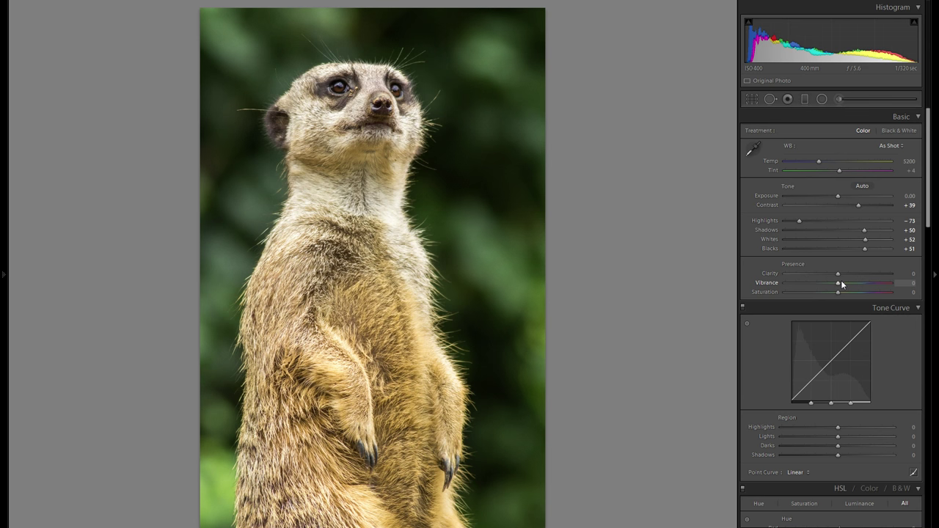
- Set Clarity to +44, keeping it after a reset is undone with Ctrl+Z
mouse_move(839, 273)
left_mouse_down()
mouse_move(871, 275)
mouse_move(839, 276)
left_mouse_up()
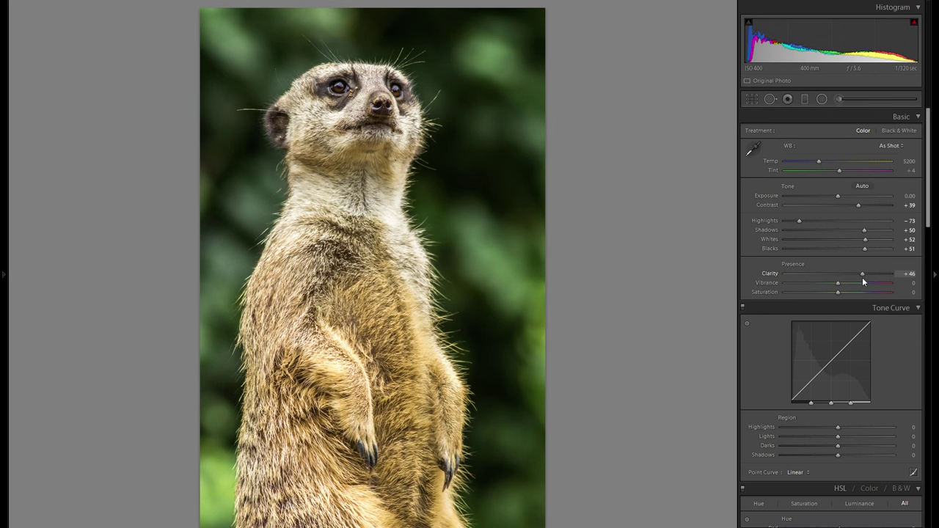
left_click_drag(862, 277, 891, 274)
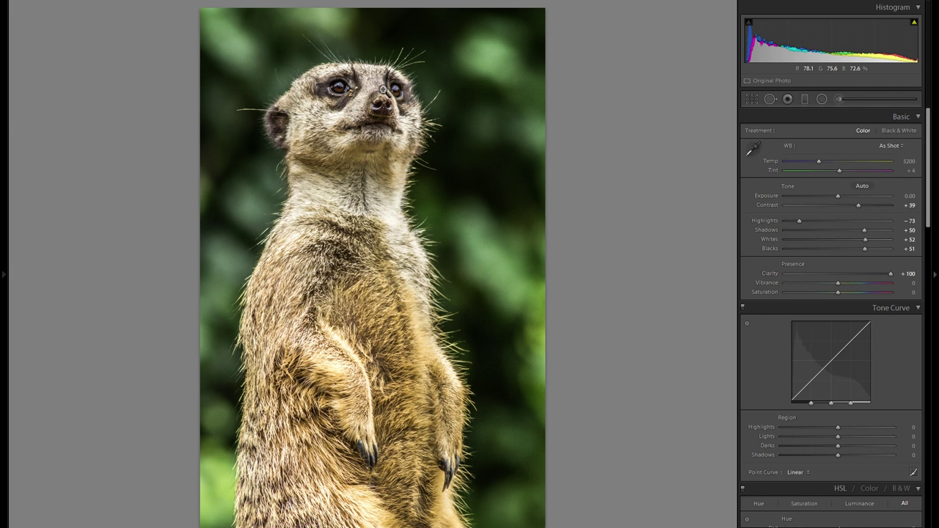
left_click(856, 274)
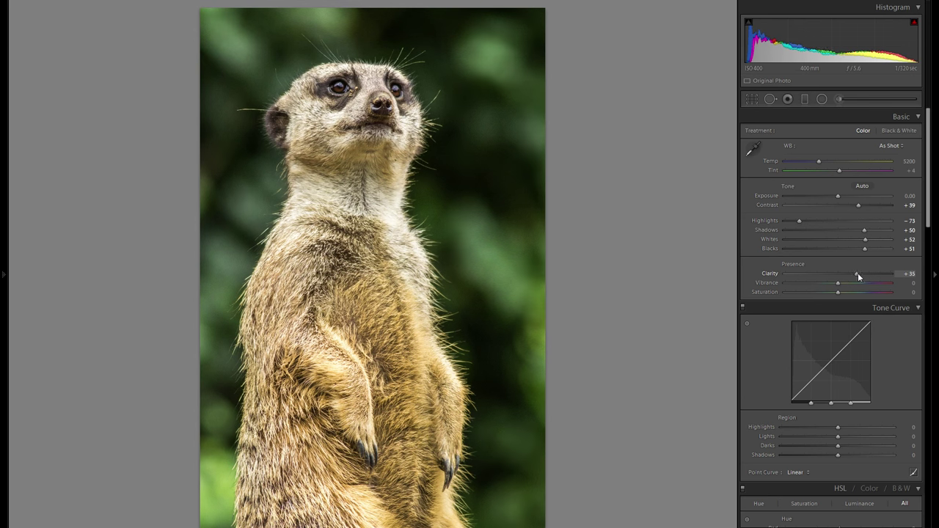
left_click_drag(858, 274, 861, 274)
double_click(771, 276)
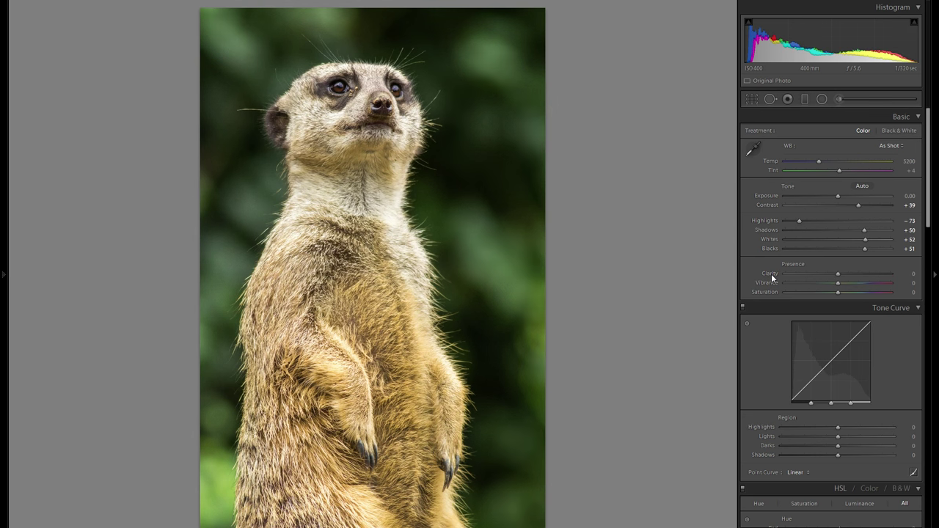
key("ctrl+z")
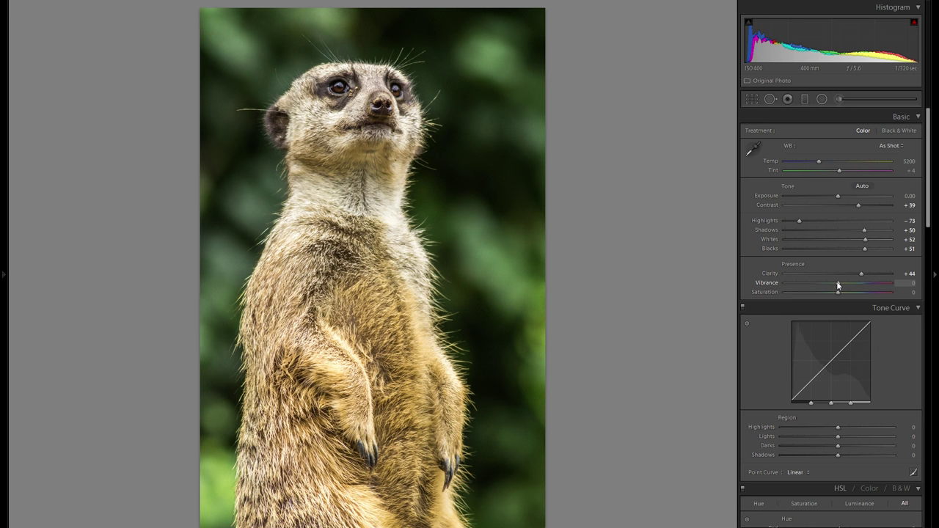
- Raise Vibrance to +15 and cool the white balance Temp to about 4500
mouse_move(841, 284)
left_mouse_down()
mouse_move(862, 282)
mouse_move(847, 284)
left_mouse_up()
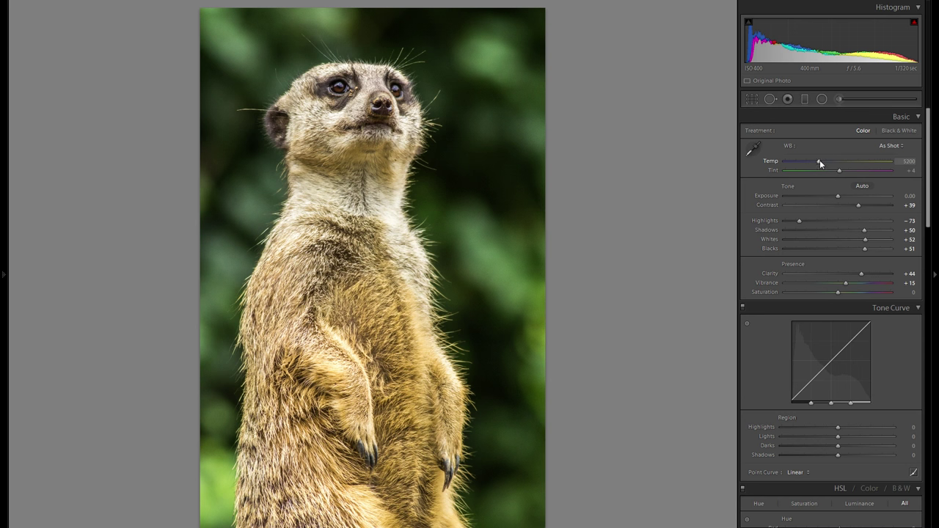
mouse_move(820, 161)
left_mouse_down()
mouse_move(810, 162)
mouse_move(841, 161)
mouse_move(807, 164)
left_mouse_up()
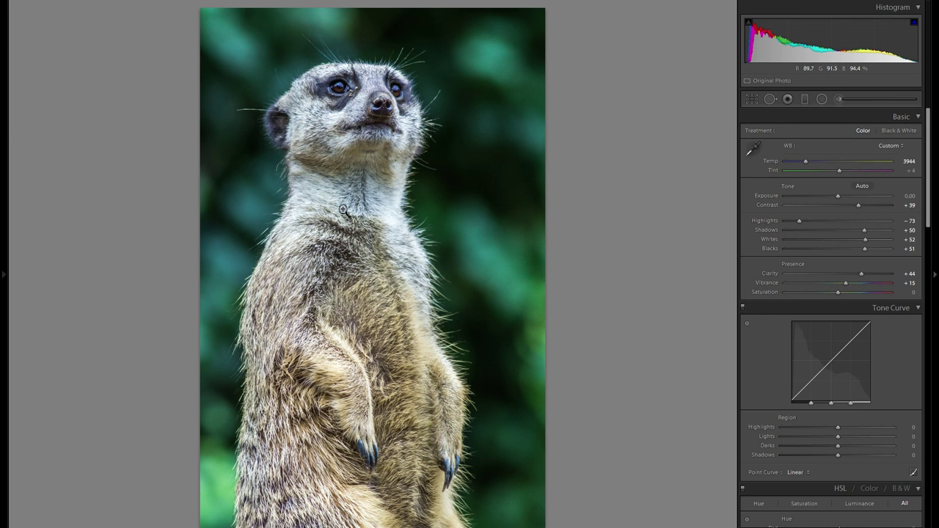
left_click_drag(807, 163, 809, 164)
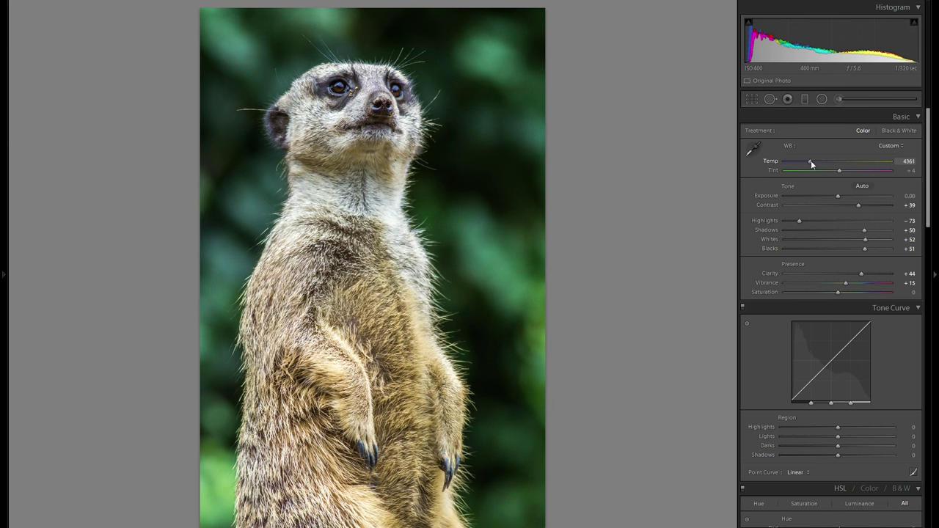
left_click_drag(811, 162, 813, 162)
- Set tone curve Highlights region to +34 and pull the Lights region down to -26
scroll(855, 272, "down", 3)
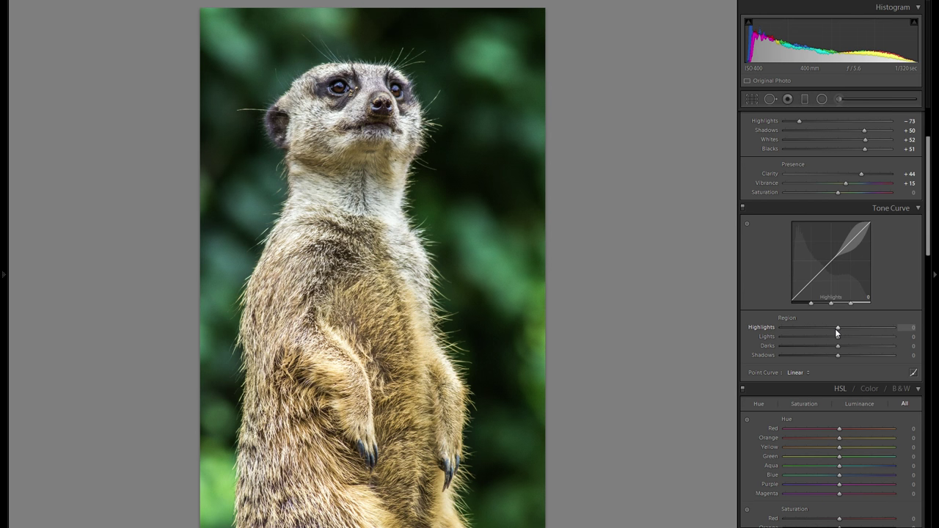
left_click_drag(837, 329, 858, 331)
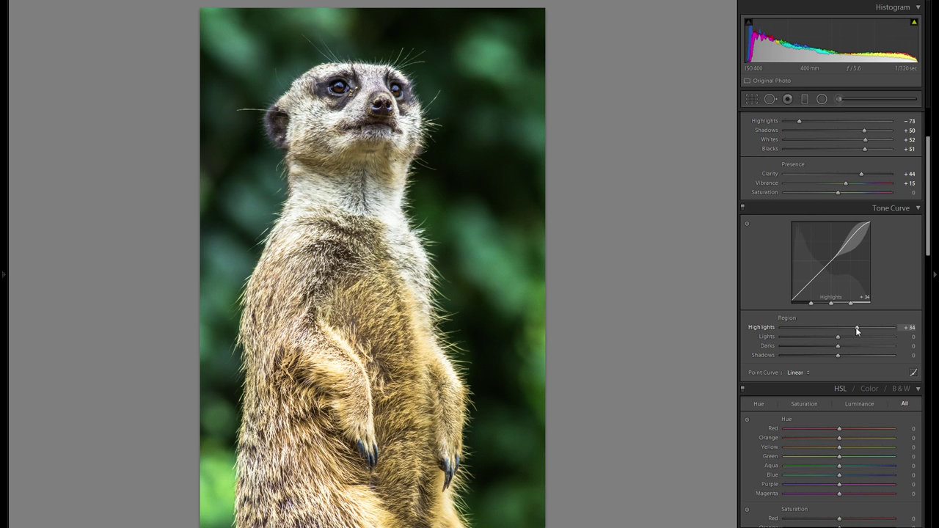
scroll(856, 331, "up", 3)
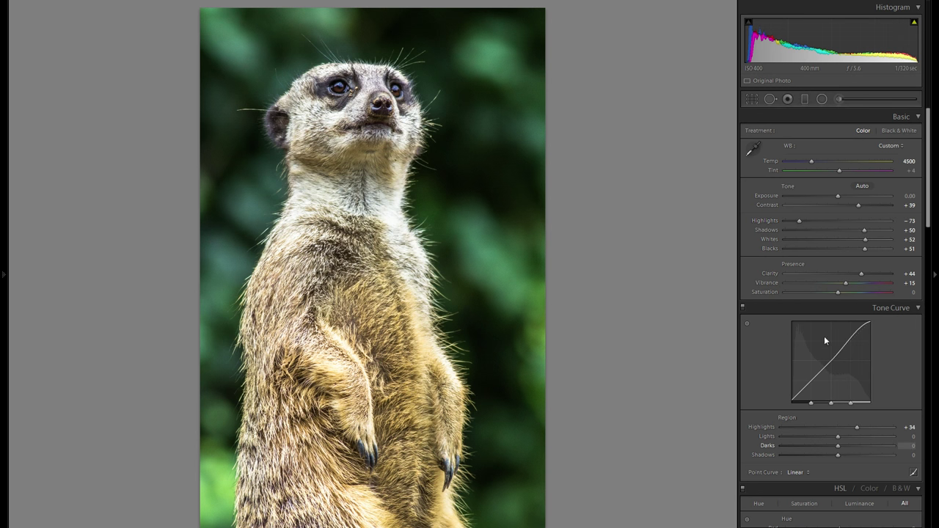
scroll(859, 382, "down", 3)
left_click_drag(844, 342, 852, 360)
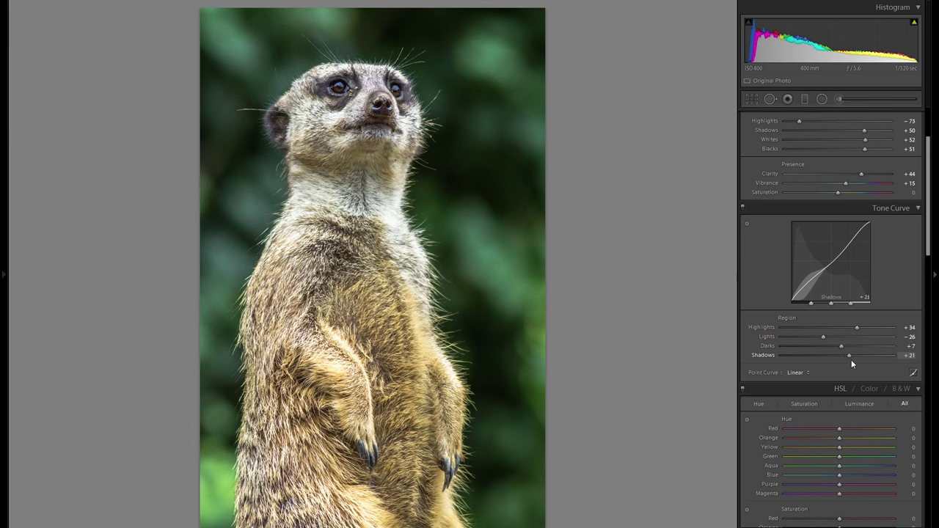
- Zoom in close on the meerkat's face beside the Detail panel
scroll(843, 371, "up", 3)
scroll(822, 276, "down", 15)
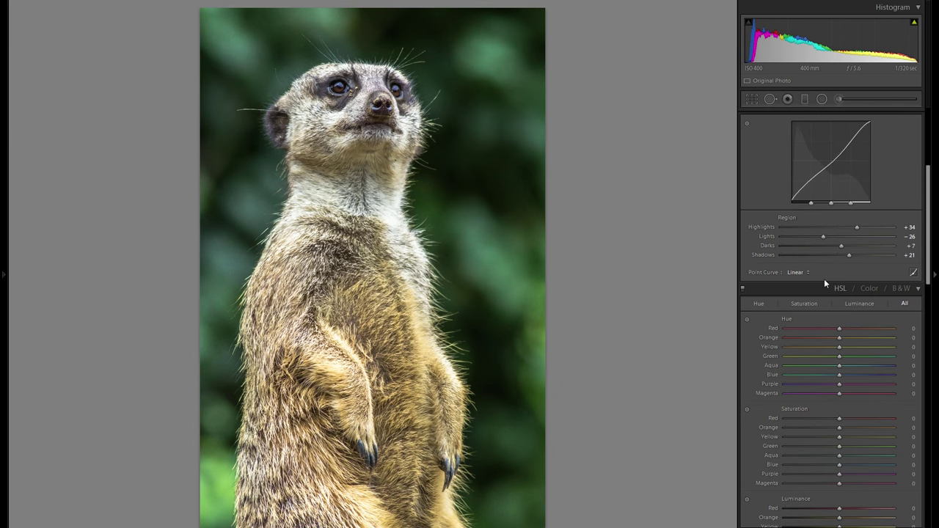
scroll(819, 315, "down", 3)
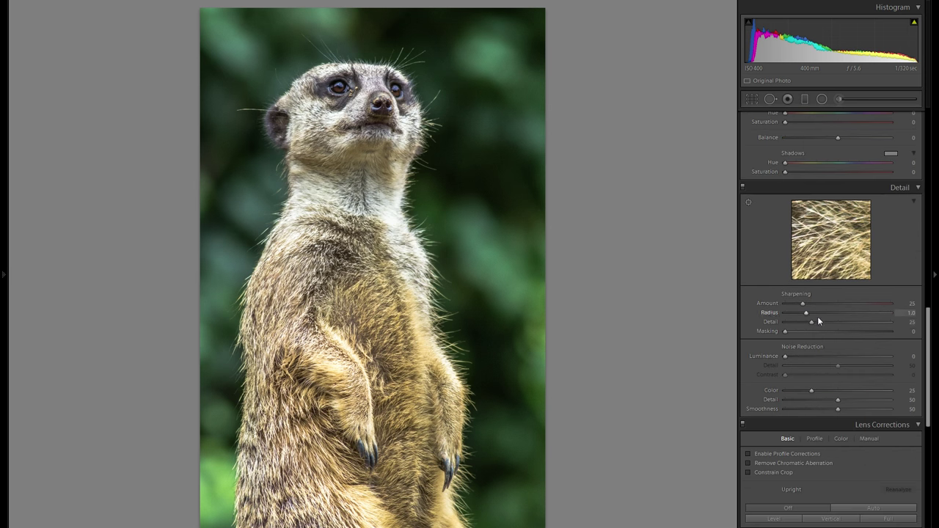
scroll(821, 334, "up", 2)
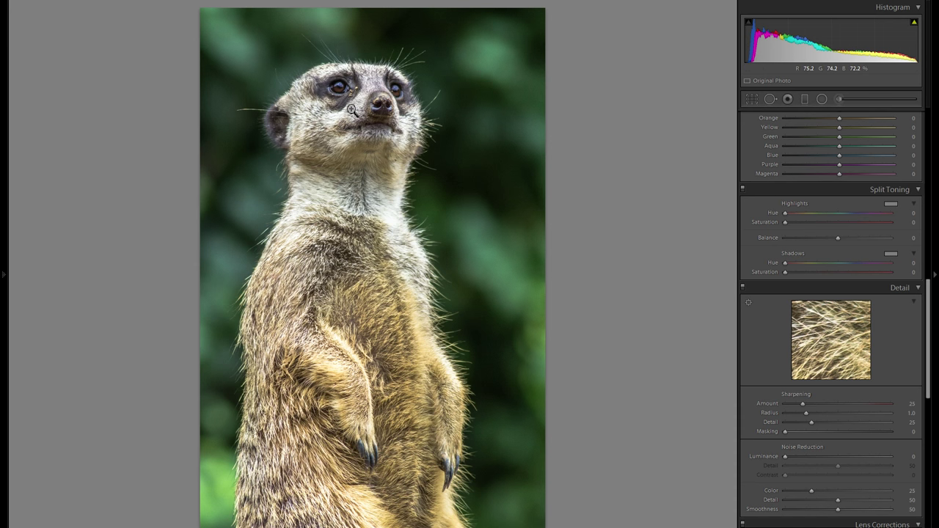
left_click_drag(356, 110, 465, 232)
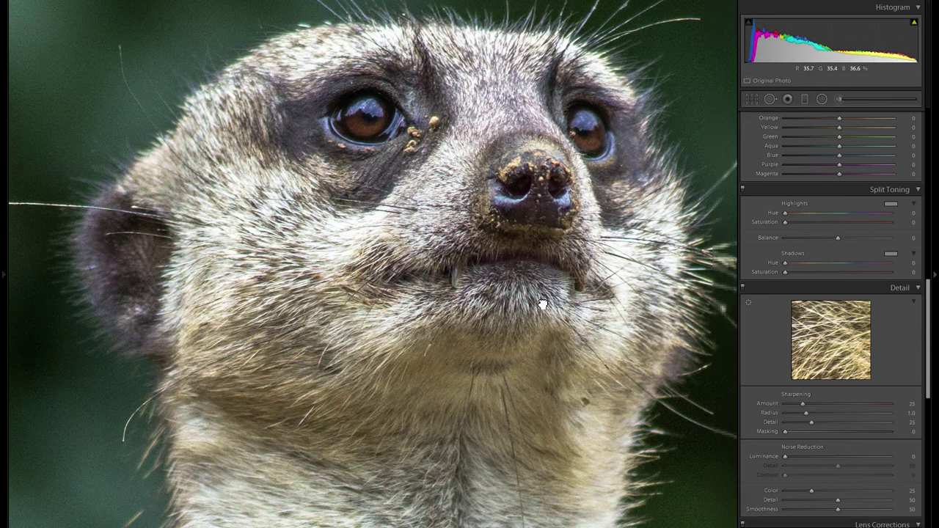
- Try a higher Color noise reduction, then reset it to the default 25
scroll(914, 407, "down", 3)
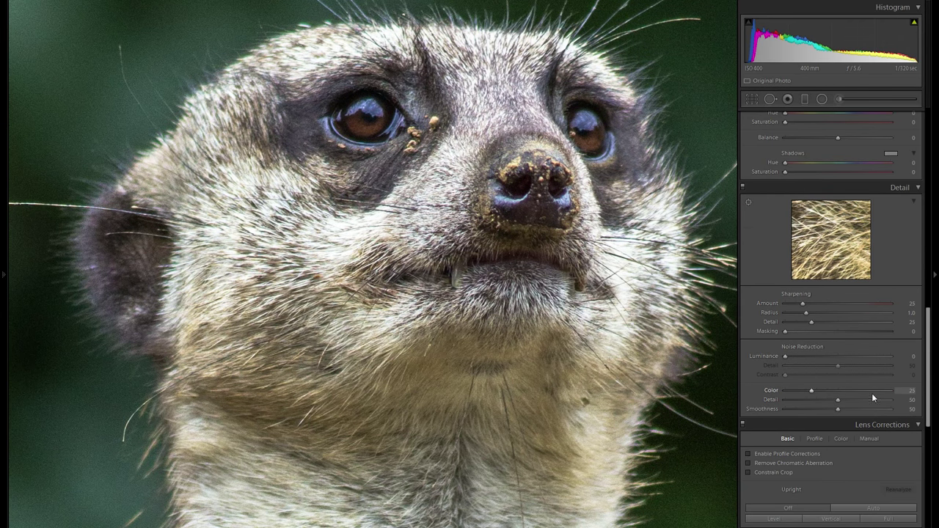
left_click(878, 391)
double_click(769, 390)
- Inspect the face with Luminance noise reduction at 29, then reset Luminance to 0
left_click_drag(602, 403, 609, 319)
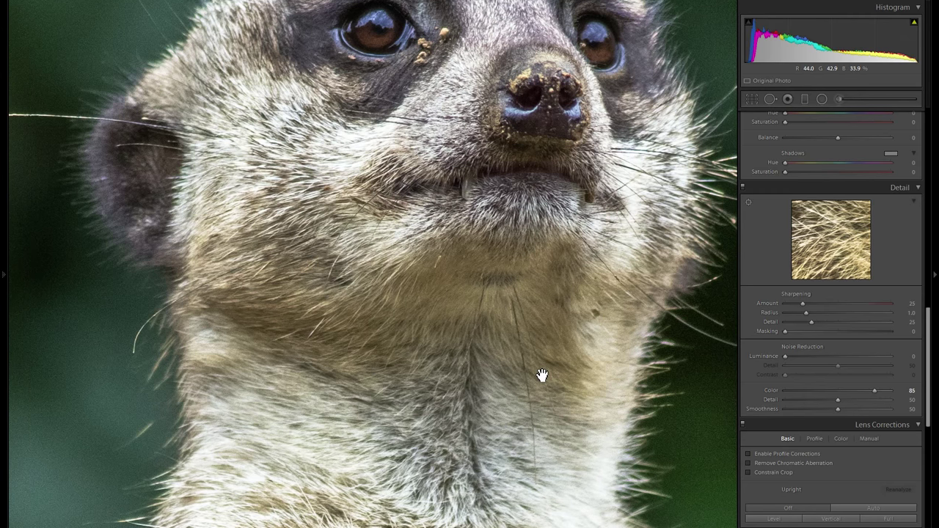
left_click_drag(542, 376, 609, 283)
left_click_drag(690, 265, 535, 223)
left_click_drag(511, 287, 700, 272)
left_click_drag(249, 64, 345, 169)
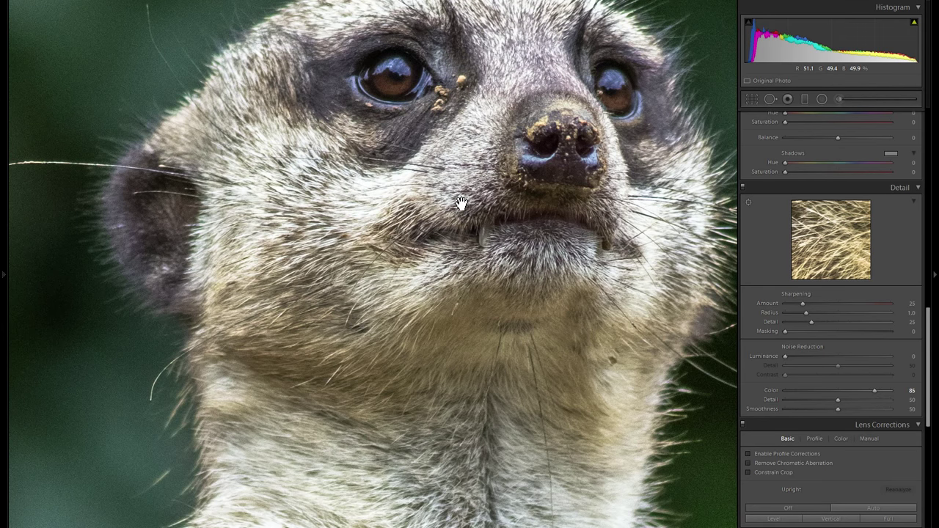
left_click_drag(819, 356, 816, 355)
double_click(767, 358)
- Raise the Sharpening Amount to about 50
left_click_drag(657, 390, 677, 378)
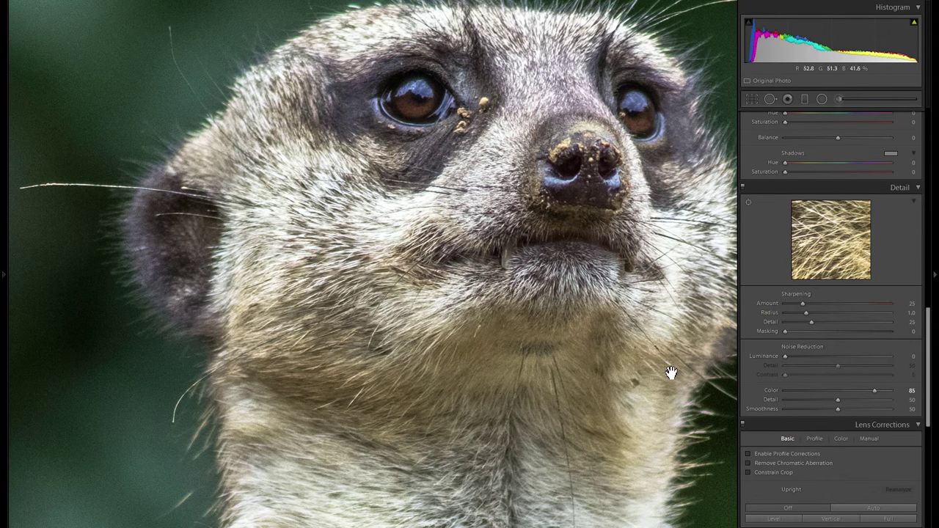
left_click(822, 301)
left_click_drag(836, 303, 832, 304)
- Settle Sharpening Amount at 50 and return to the fitted whole-photo view
left_click_drag(831, 305, 826, 307)
left_click_drag(823, 306, 813, 308)
left_click_drag(639, 325, 650, 377)
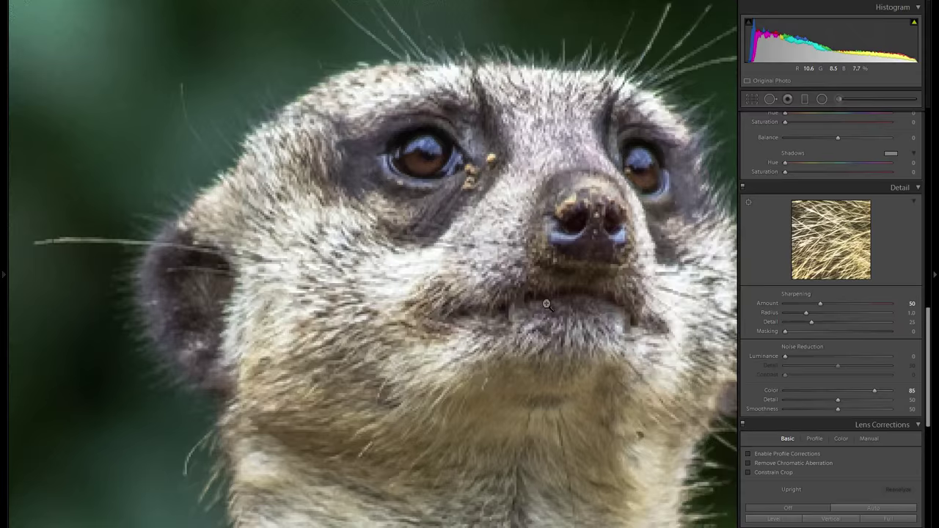
left_click(547, 304)
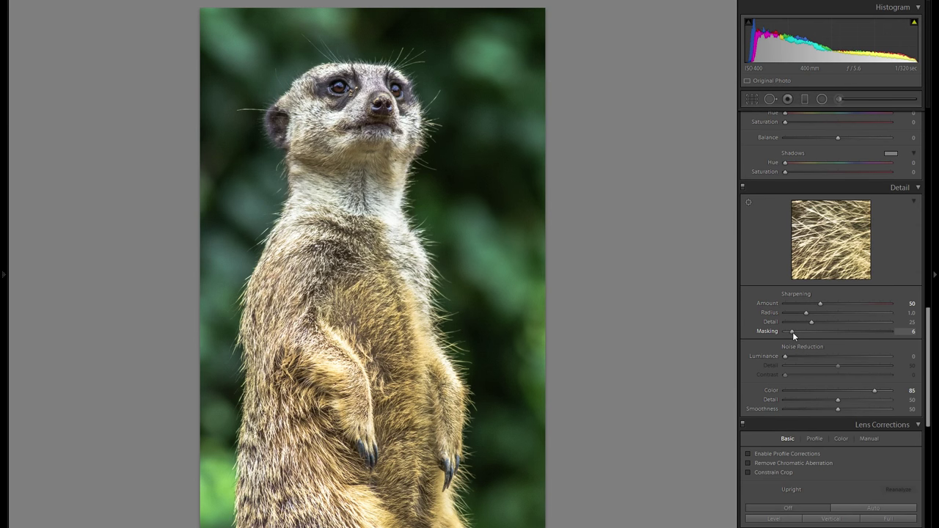
- Raise Sharpening Masking to 73 while previewing the mask with Alt held
left_click_drag(792, 332, 846, 330)
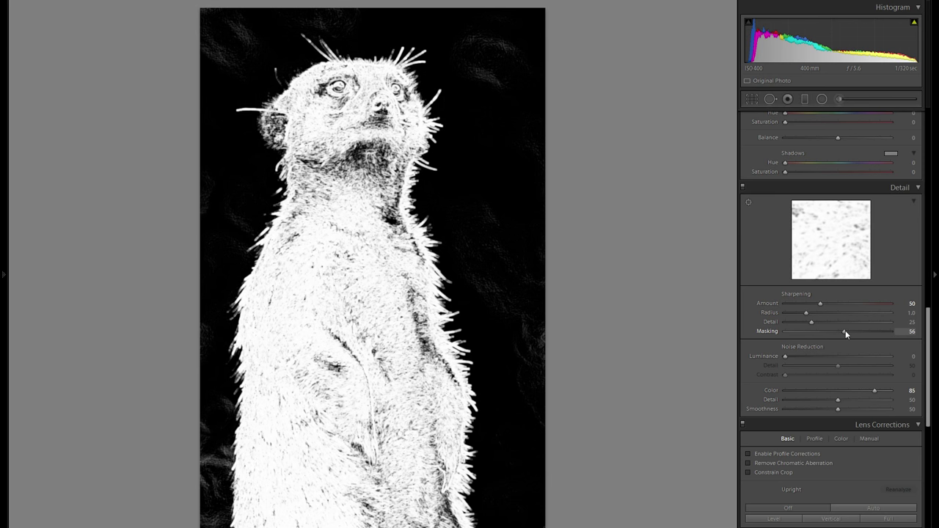
left_click_drag(846, 330, 853, 331)
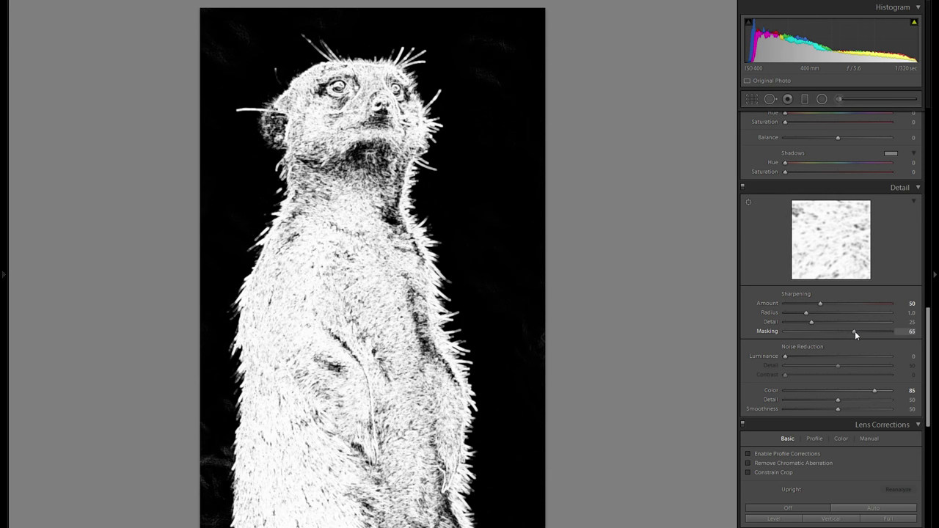
left_click_drag(855, 331, 860, 332)
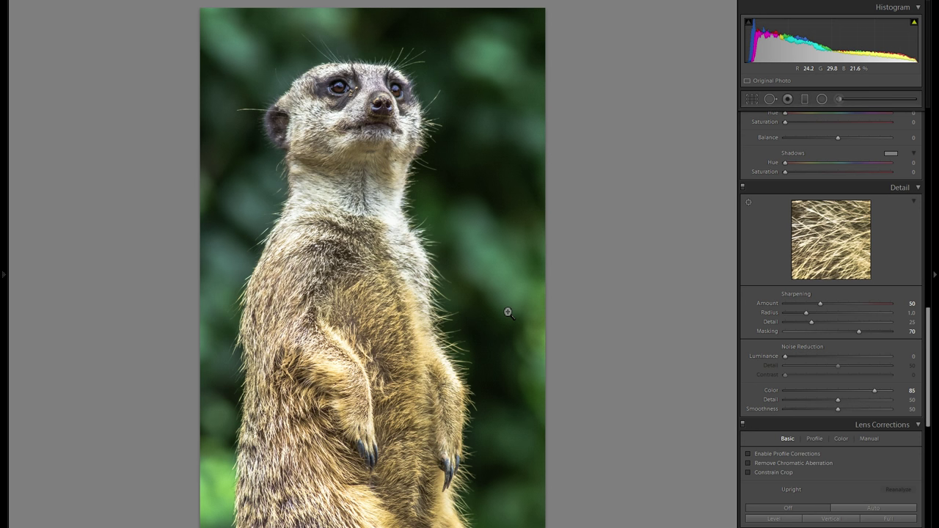
left_click(860, 332, "alt")
left_click_drag(862, 332, 863, 333)
- Add a diagonal graduated filter with no colour tint that darkens the covered area
scroll(857, 363, "up", 10)
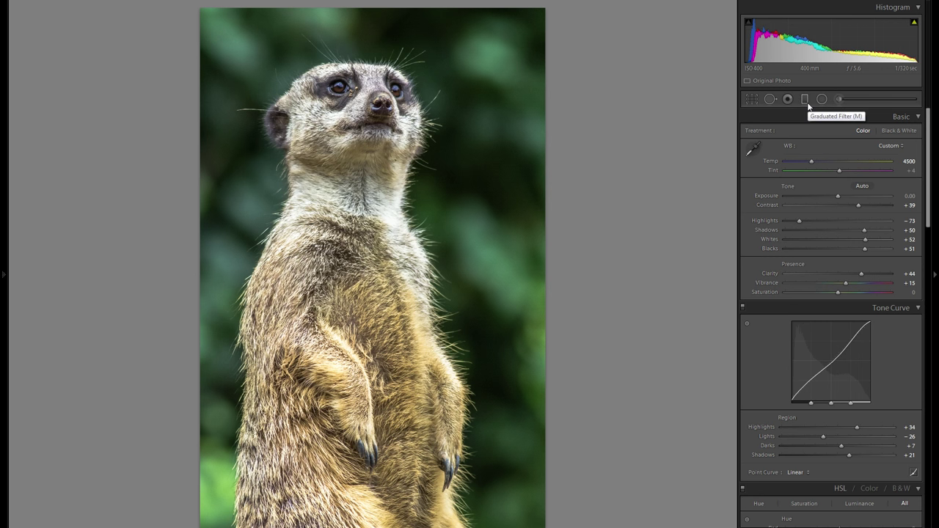
left_click(807, 104)
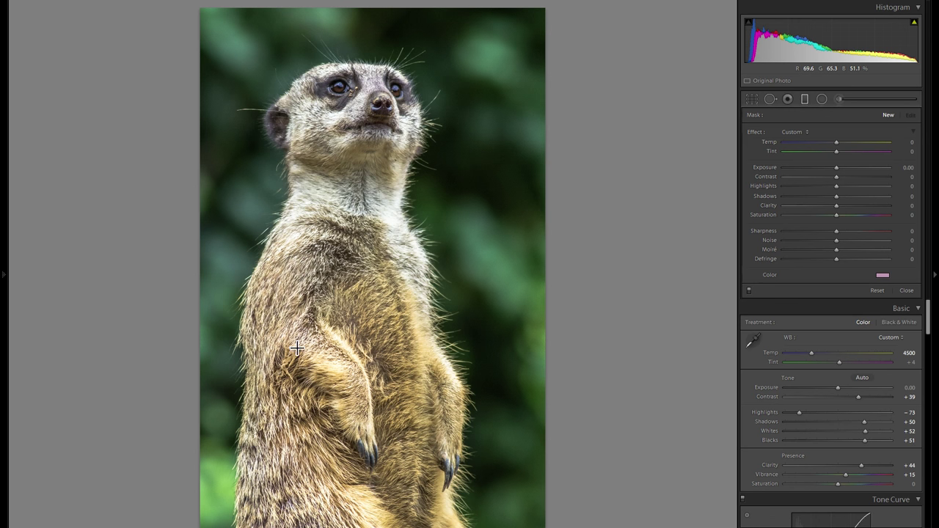
left_click_drag(297, 348, 493, 118)
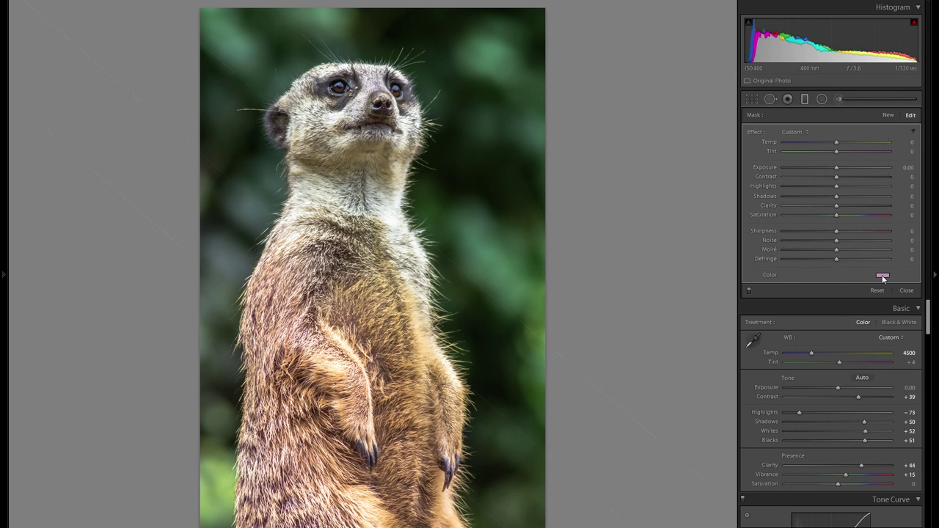
left_click(883, 277)
left_click(853, 261)
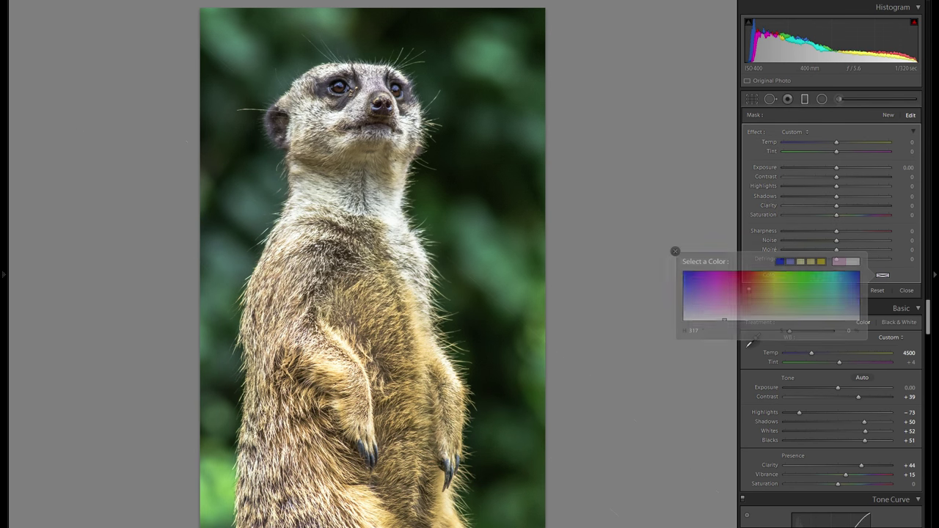
left_click_drag(837, 169, 831, 169)
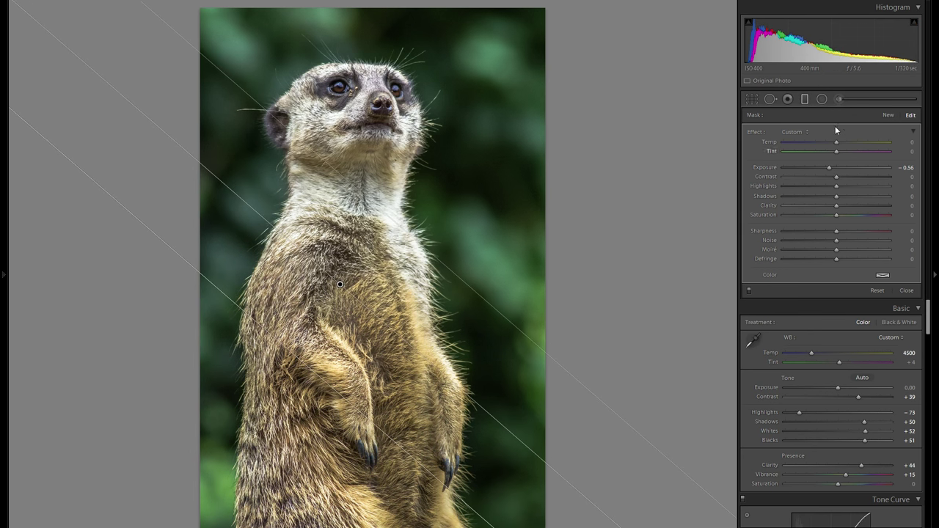
- Add a second untinted graduated filter across the meerkat's body at Exposure 0.07
left_click(888, 115)
left_click_drag(382, 252, 355, 316)
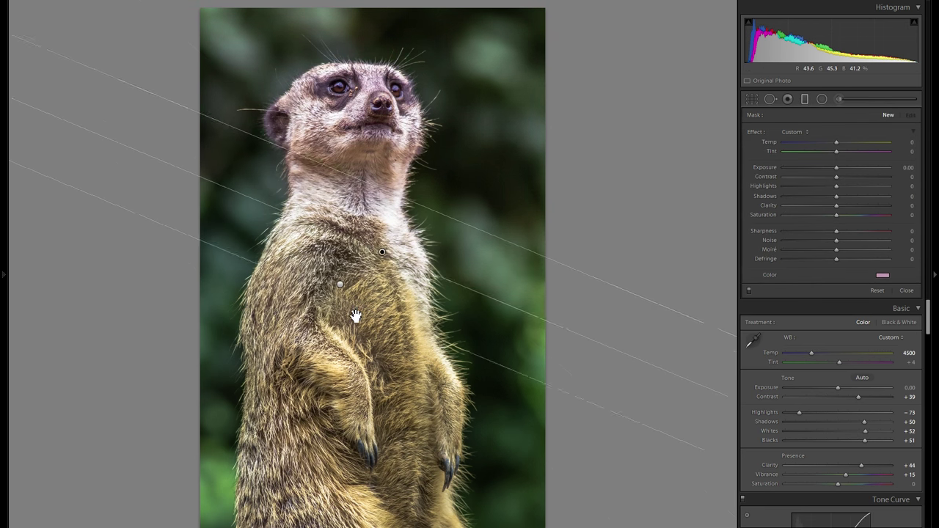
left_click(883, 275)
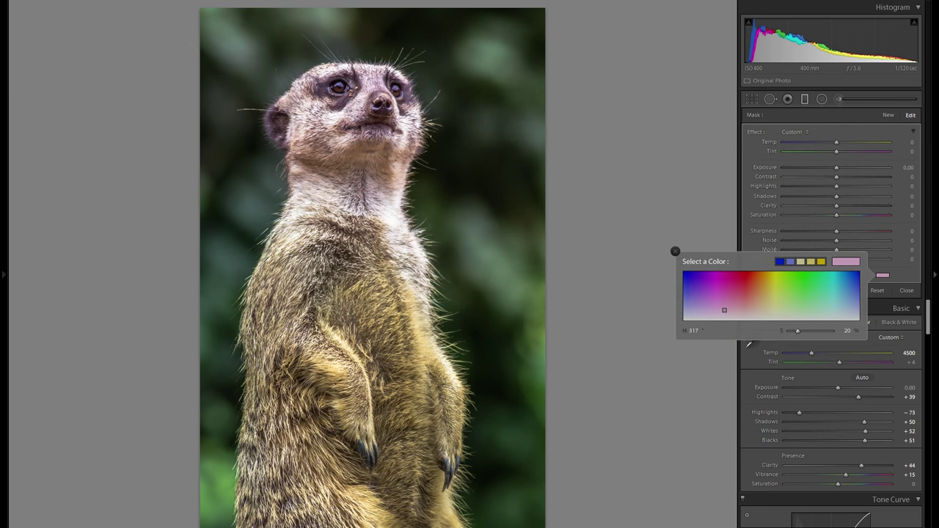
left_click(675, 251)
left_click_drag(841, 169, 838, 171)
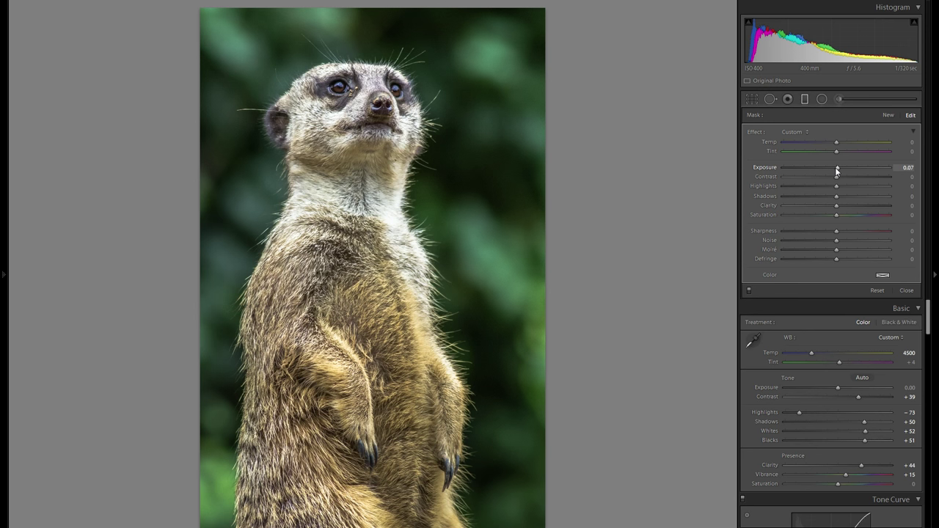
- Toggle the graduated filter off and on to compare, then close the filter tool
left_click(748, 291)
left_click(749, 291)
left_click(804, 100)
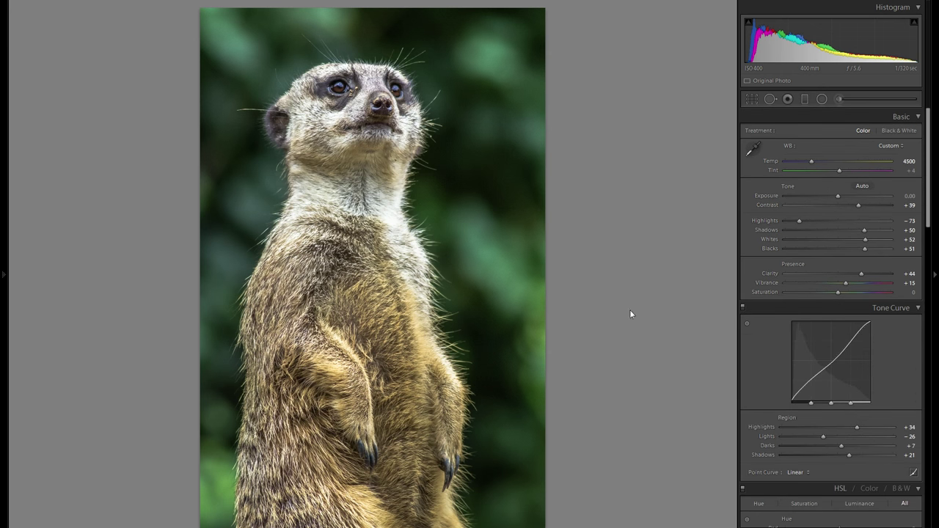
left_click(479, 213)
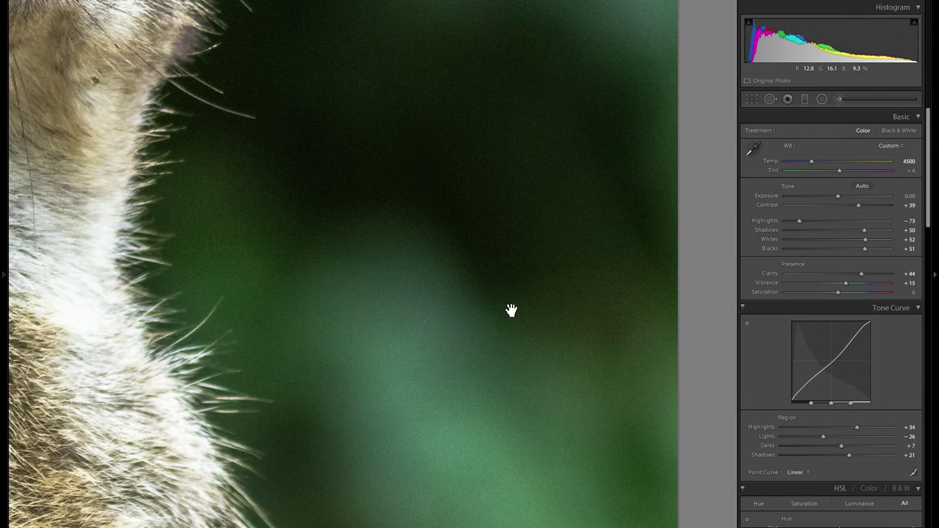
left_click_drag(512, 310, 616, 301)
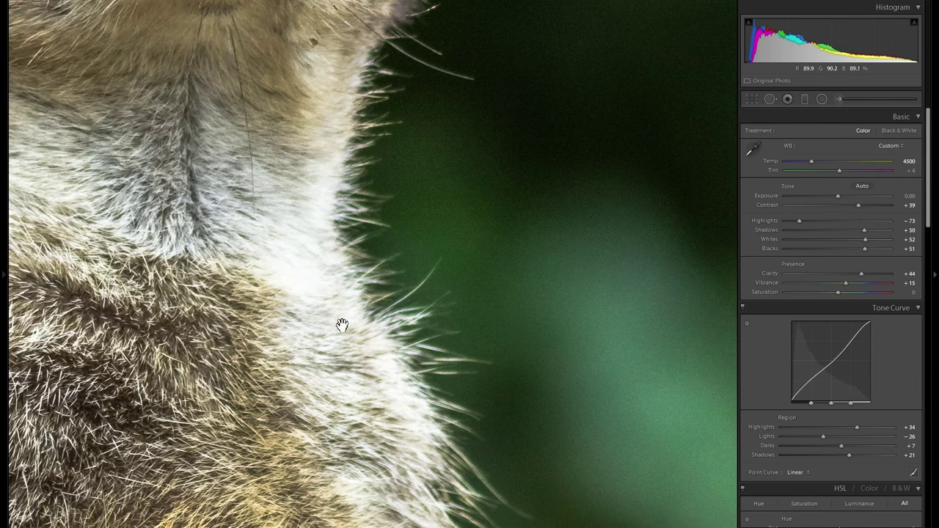
left_click_drag(340, 325, 206, 424)
left_click(478, 340)
scroll(847, 366, "down", 8)
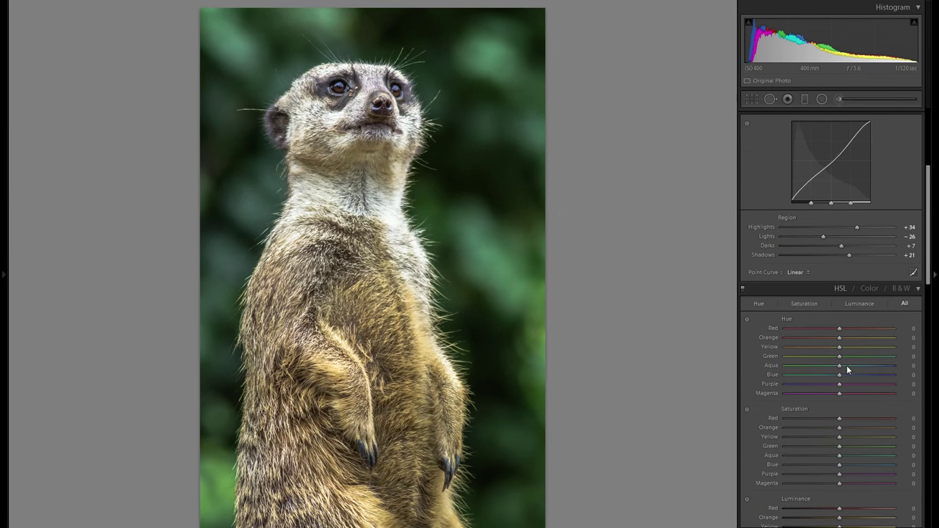
scroll(877, 423, "up", 8)
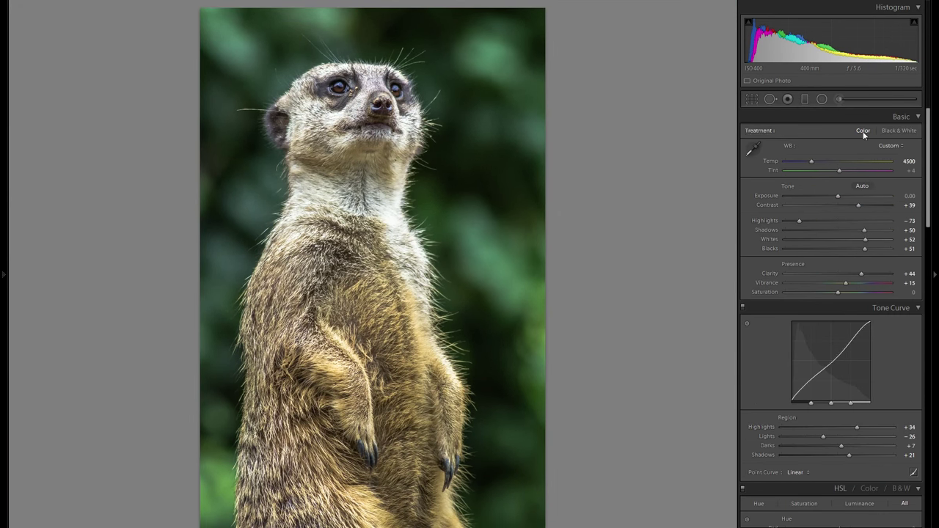
- Start a new Adjustment Brush with white colour and Noise reduction set to about 80
left_click(840, 99)
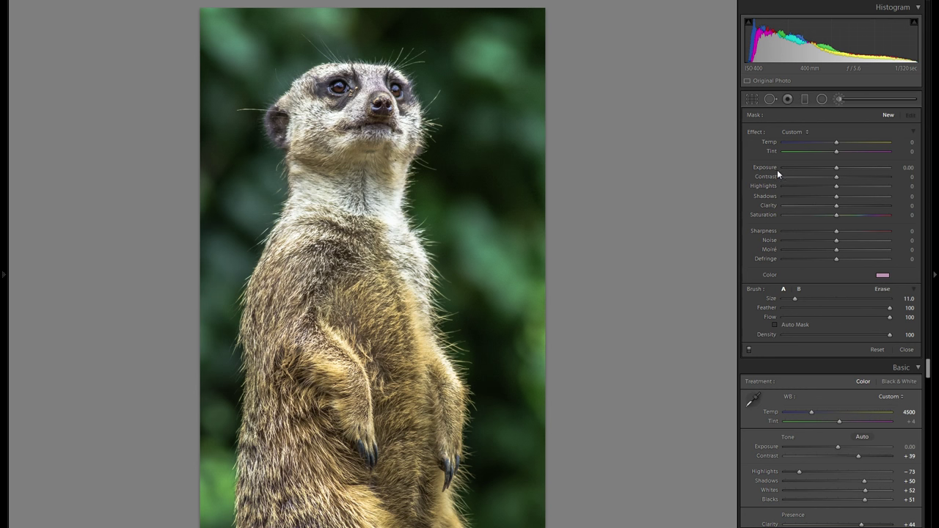
left_click(883, 275)
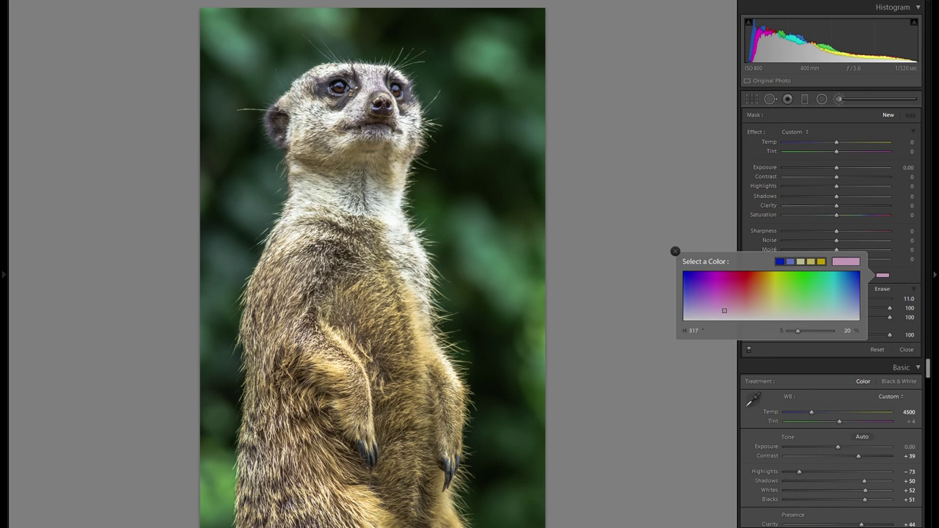
left_click(853, 261)
left_click(675, 252)
left_click_drag(855, 245, 875, 246)
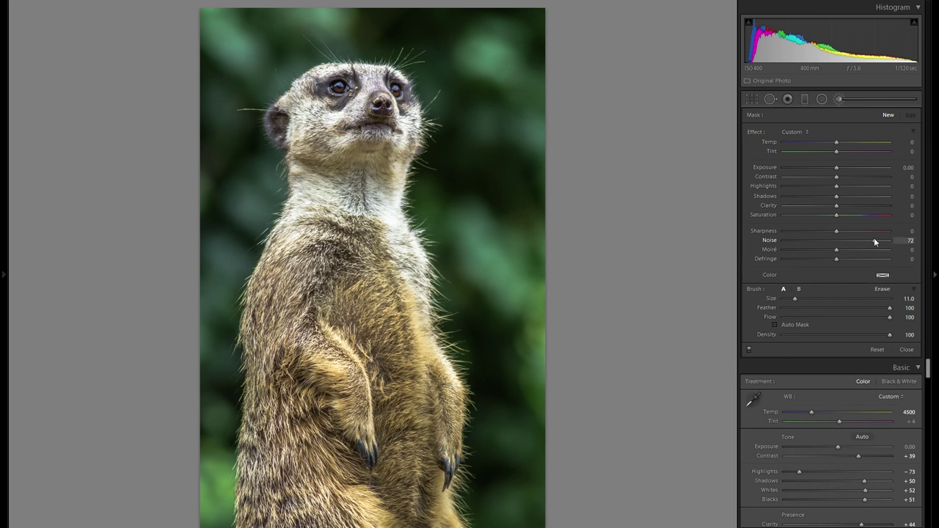
left_click_drag(878, 241, 880, 241)
- Paint the green background along the meerkat's right edge, neck, shoulder and bottom-left corner
scroll(618, 292, "up", 3)
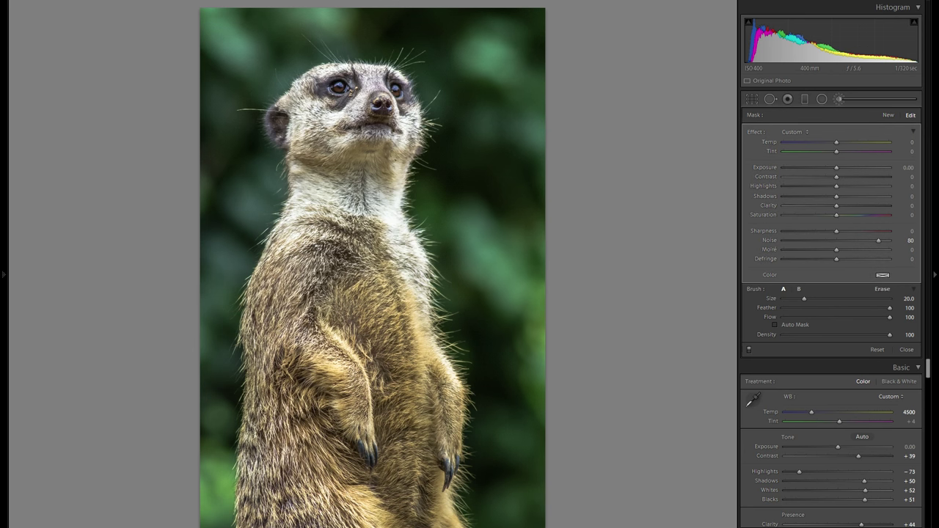
left_click(530, 311)
mouse_move(451, 300)
left_mouse_down()
mouse_move(459, 246)
mouse_move(430, 60)
mouse_move(344, 45)
mouse_move(279, 76)
left_mouse_up()
left_click_drag(265, 163, 258, 223)
mouse_move(220, 456)
left_mouse_down()
mouse_move(210, 507)
mouse_move(246, 508)
mouse_move(234, 522)
mouse_move(242, 449)
left_mouse_up()
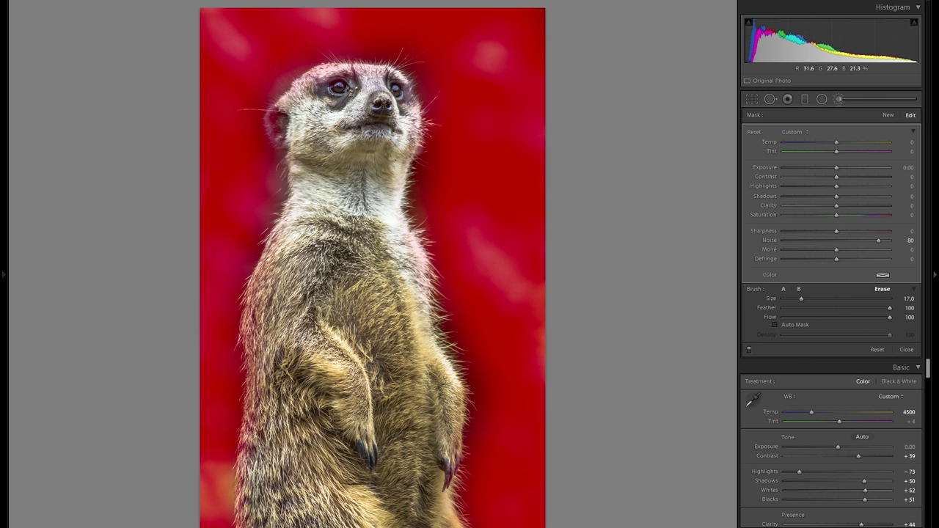
key("alt")
scroll(534, 314, "down", 2)
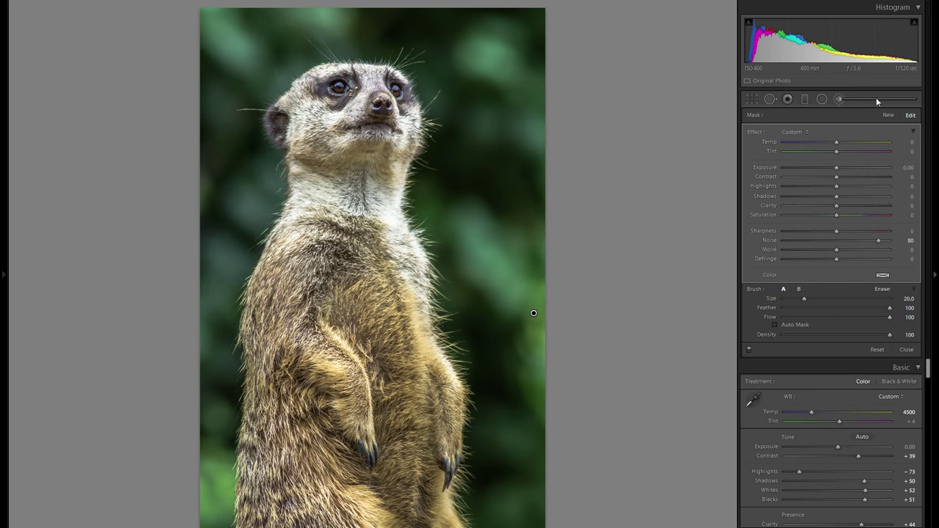
left_click(839, 98)
left_click(524, 190)
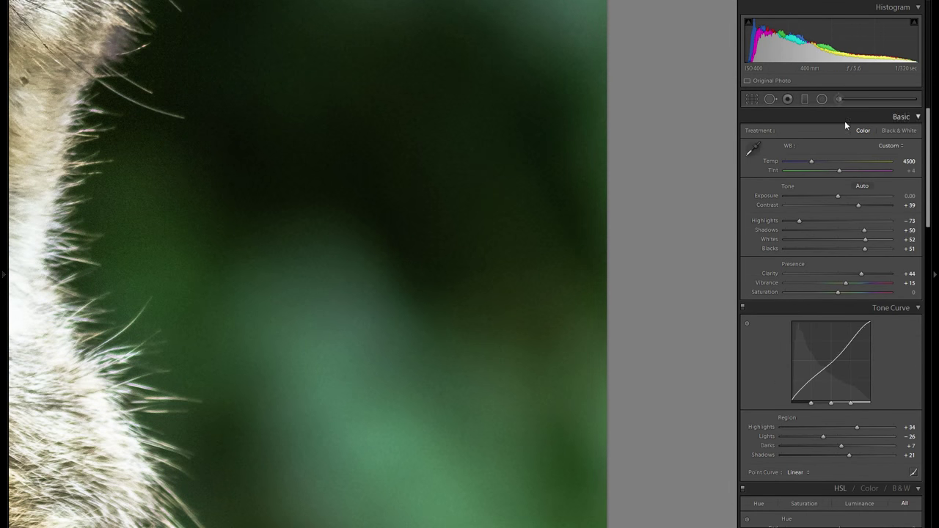
- Raise the background brush adjustment's Noise reduction from 80 to 100
left_click(839, 98)
left_click_drag(481, 395, 507, 188)
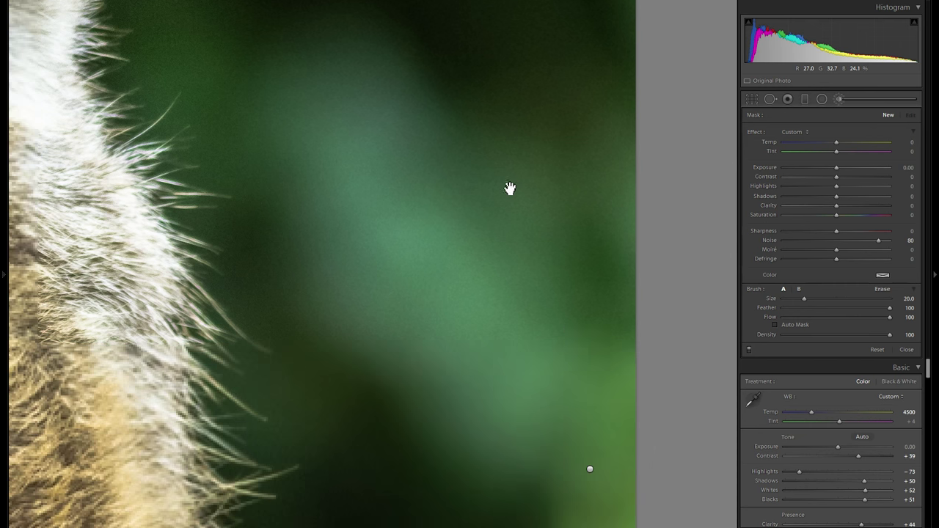
left_click(592, 470)
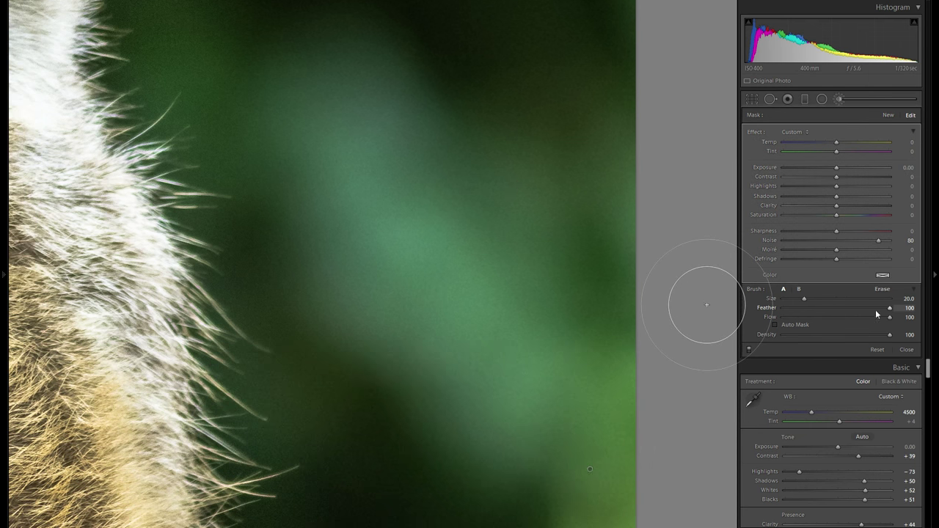
left_click_drag(879, 240, 937, 246)
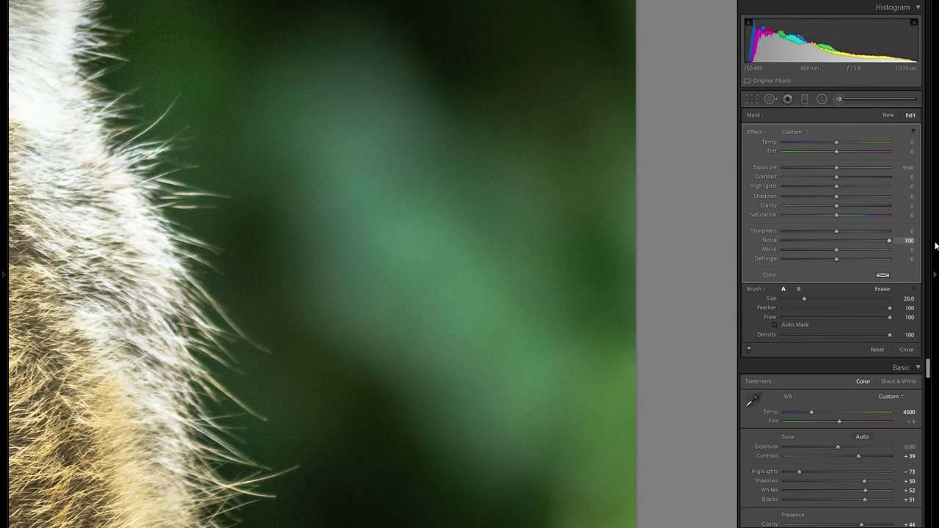
left_click(838, 99)
left_click(516, 212)
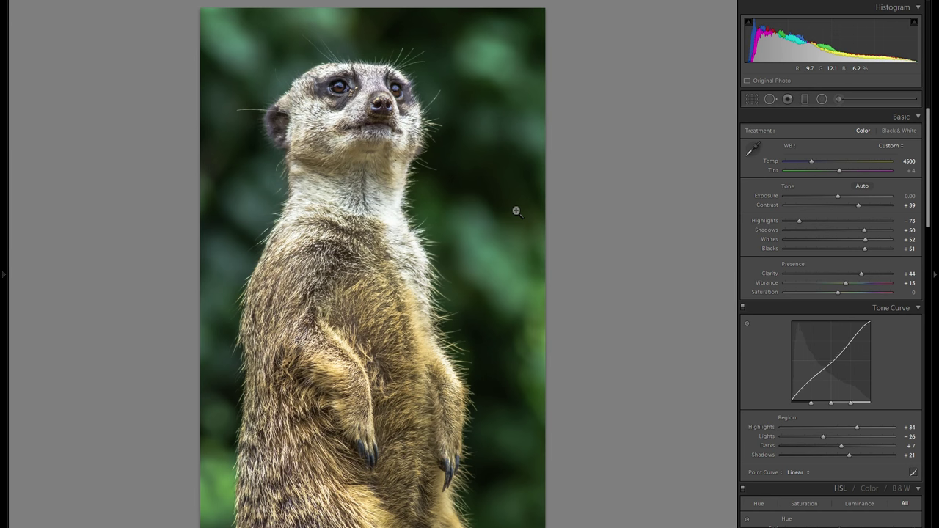
left_click(513, 289)
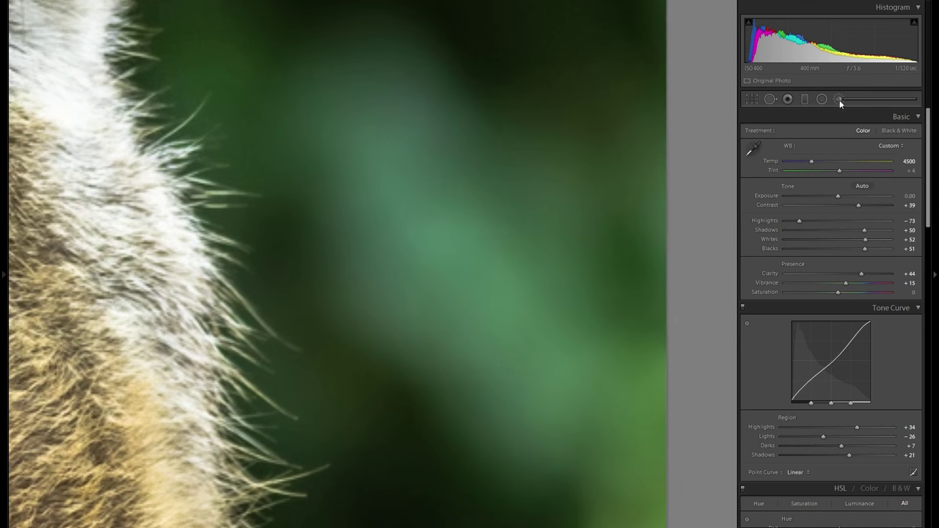
- Duplicate the Noise 100 background adjustment, then view the whole meerkat again
left_click(839, 99)
left_click(621, 467)
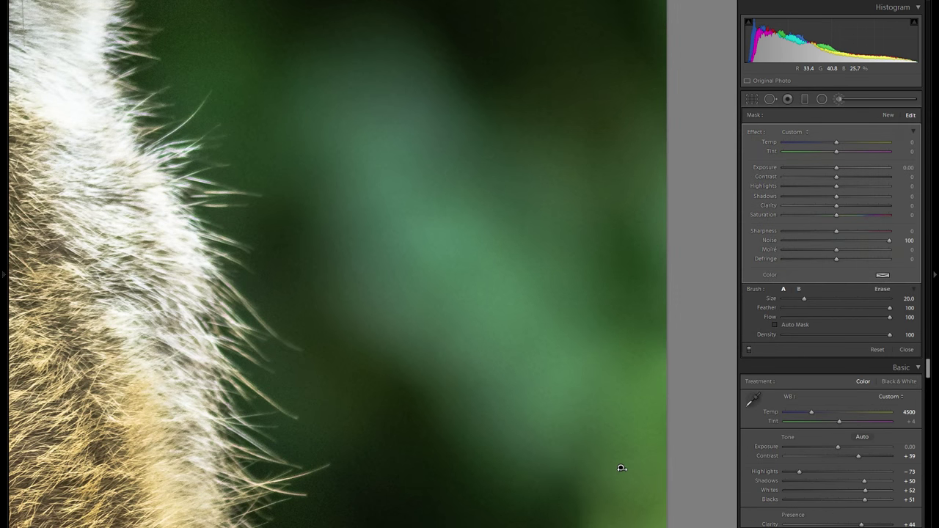
right_click(620, 467)
left_click(647, 487)
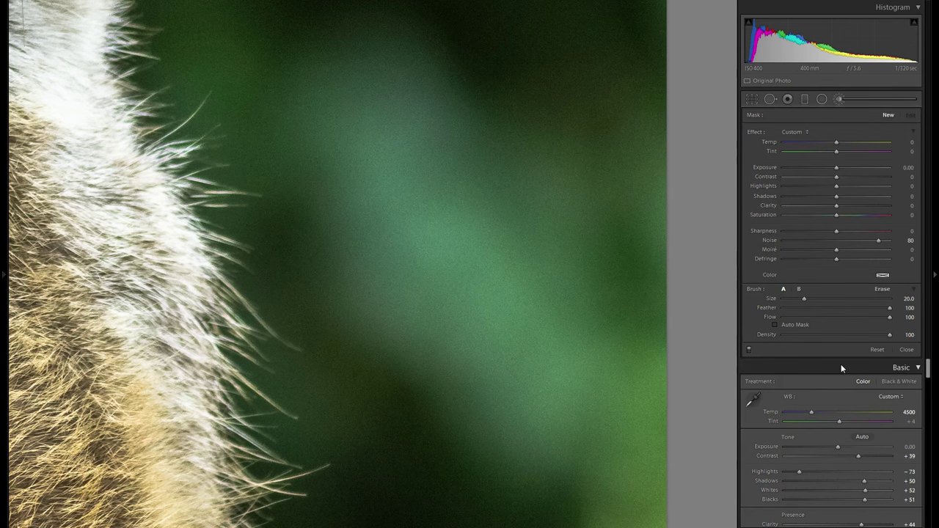
key("ctrl+z")
right_click(621, 469)
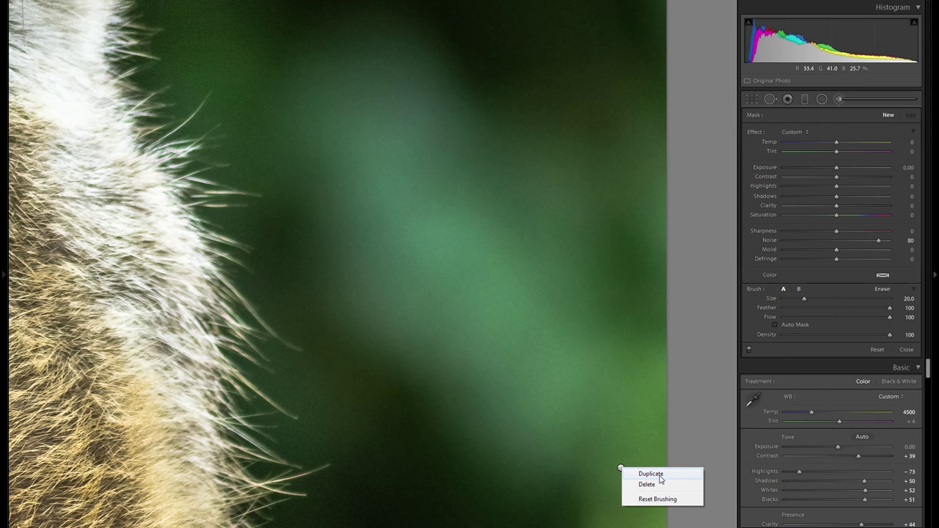
left_click(659, 476)
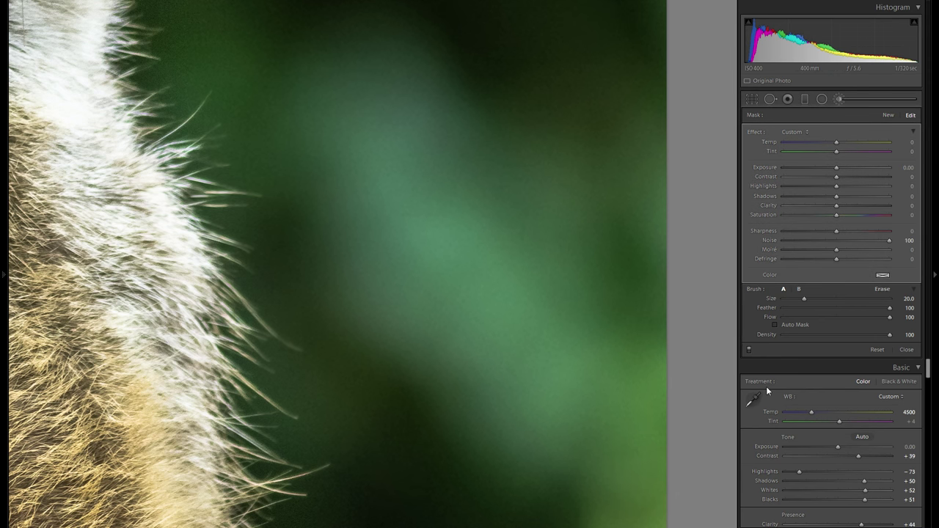
key("k")
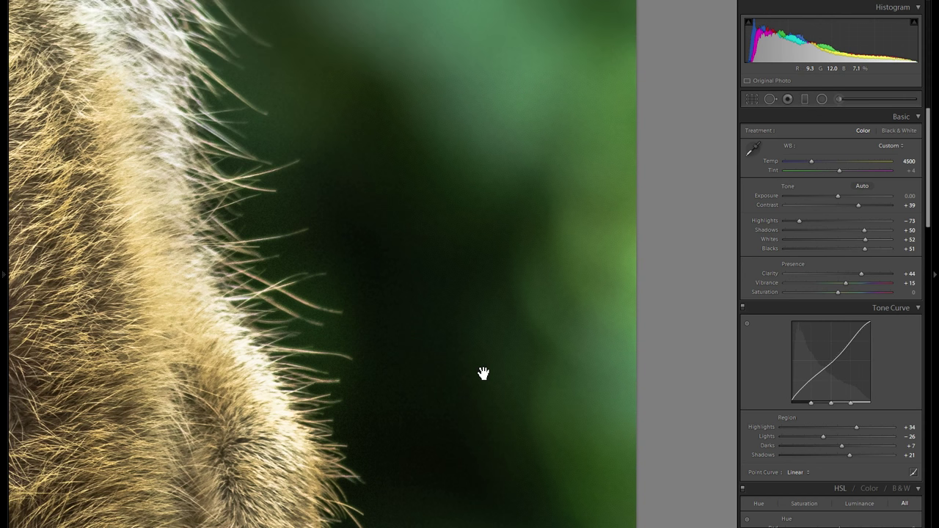
left_click(483, 374)
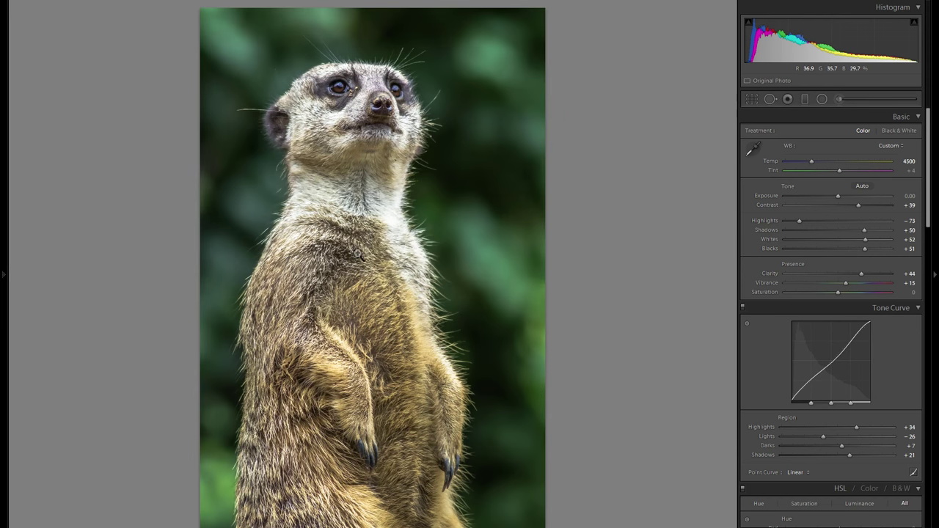
- Show the Before/After side-by-side view with Y and lower Clarity to about +31
key("y")
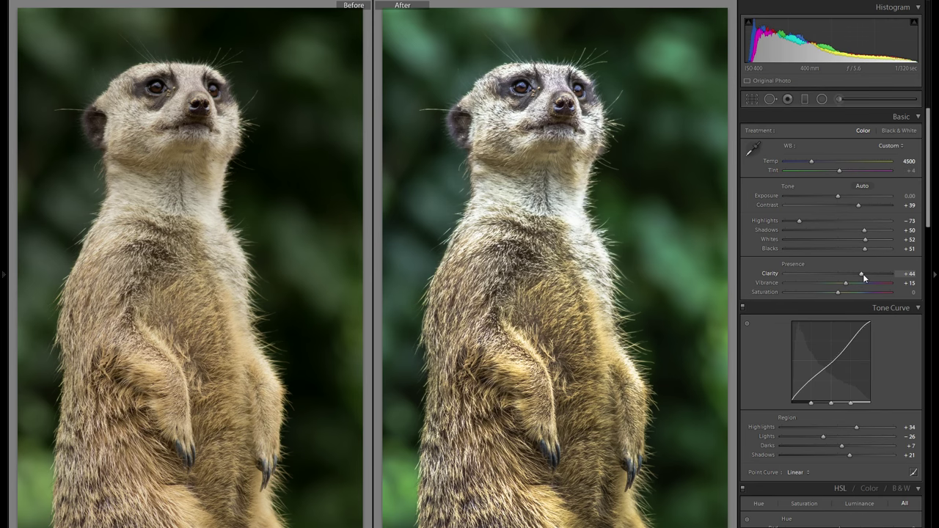
left_click_drag(862, 273, 856, 274)
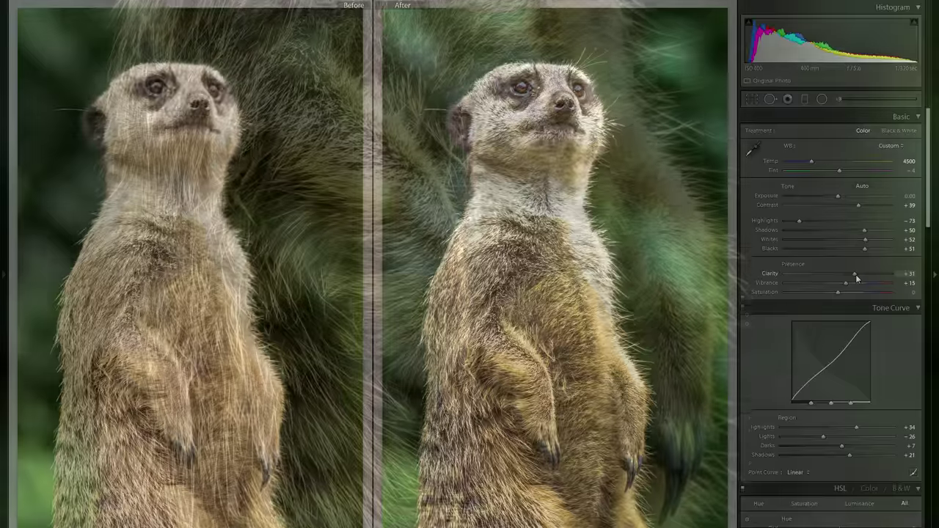